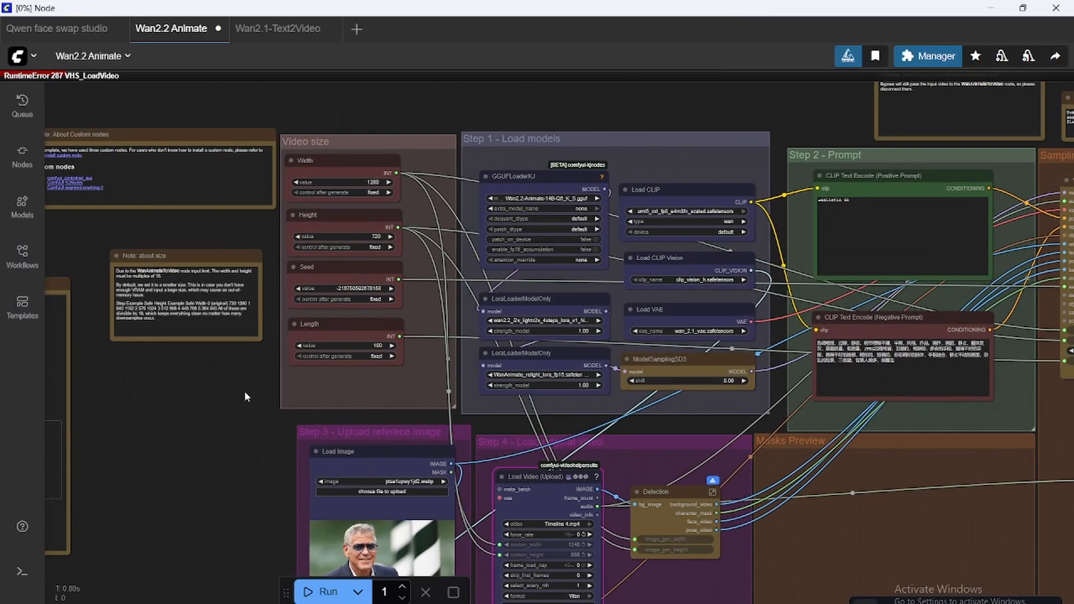
drag(244, 391, 367, 415)
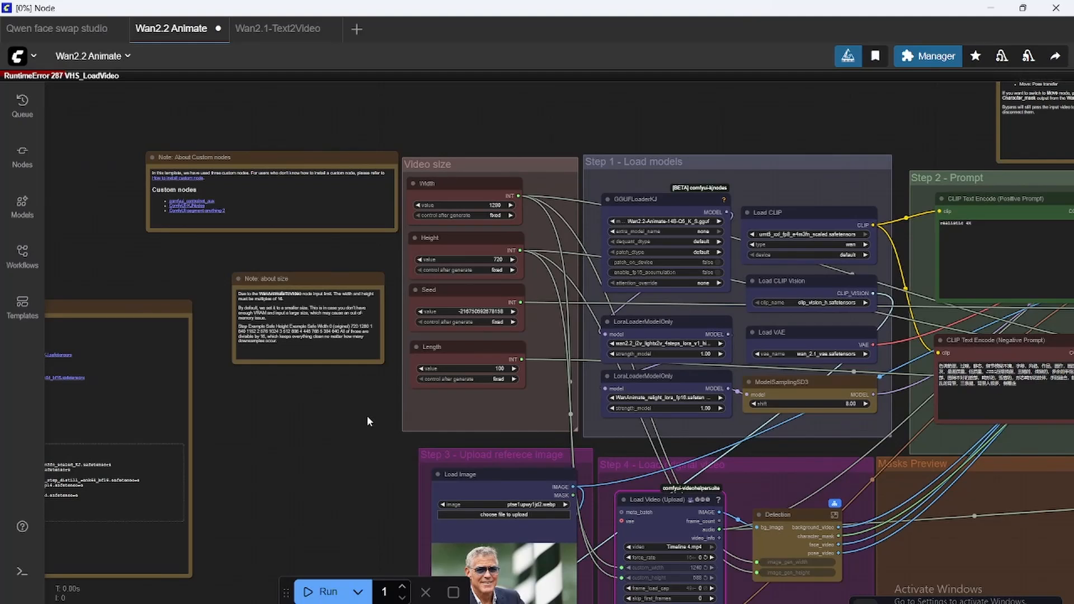
click(31, 59)
mouse_move(67, 190)
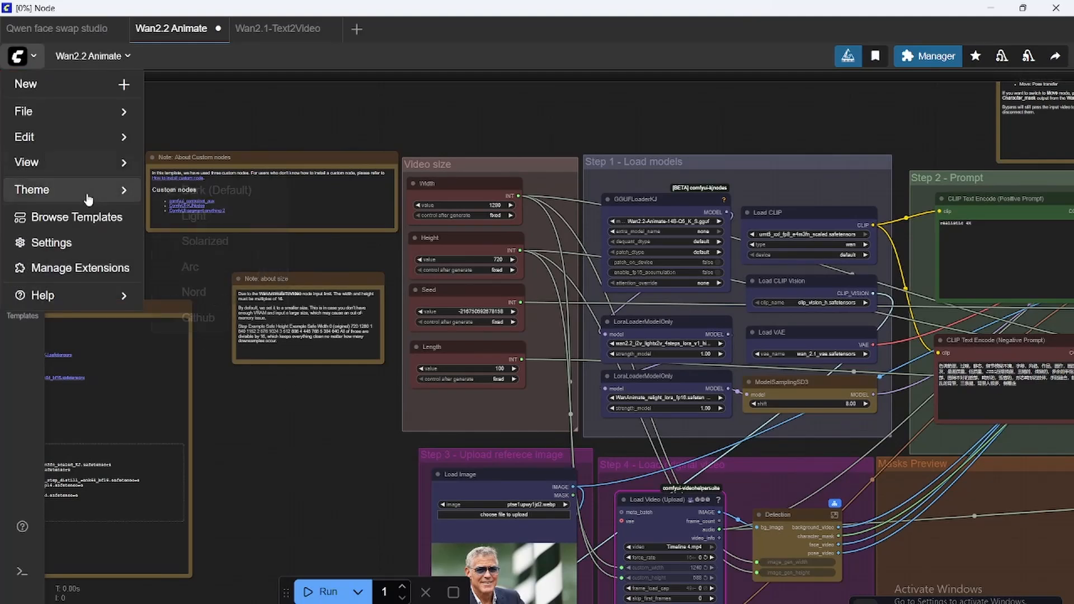
click(77, 217)
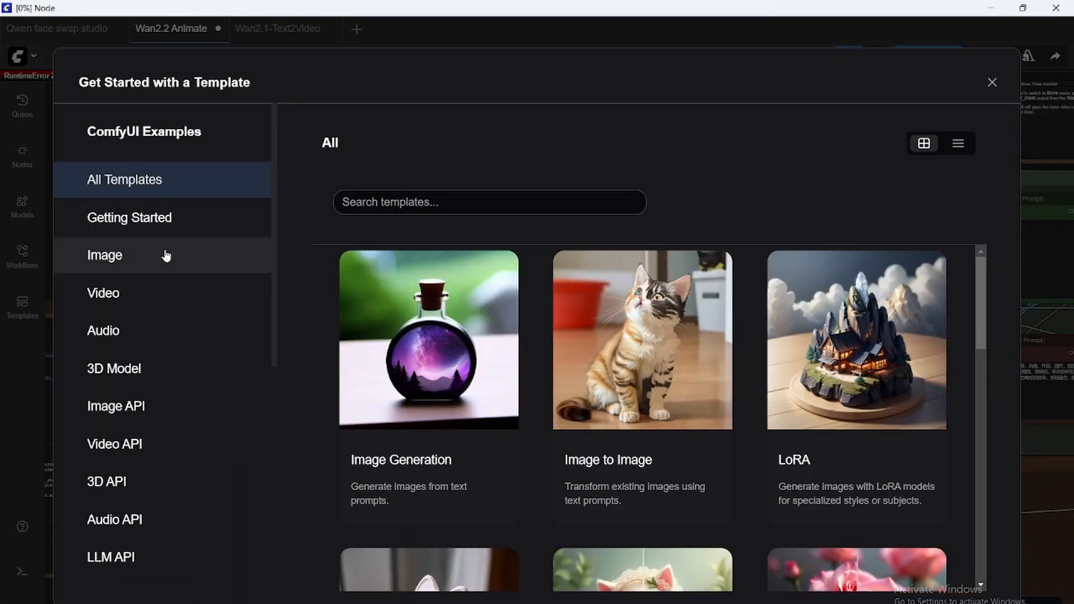
click(105, 256)
click(103, 294)
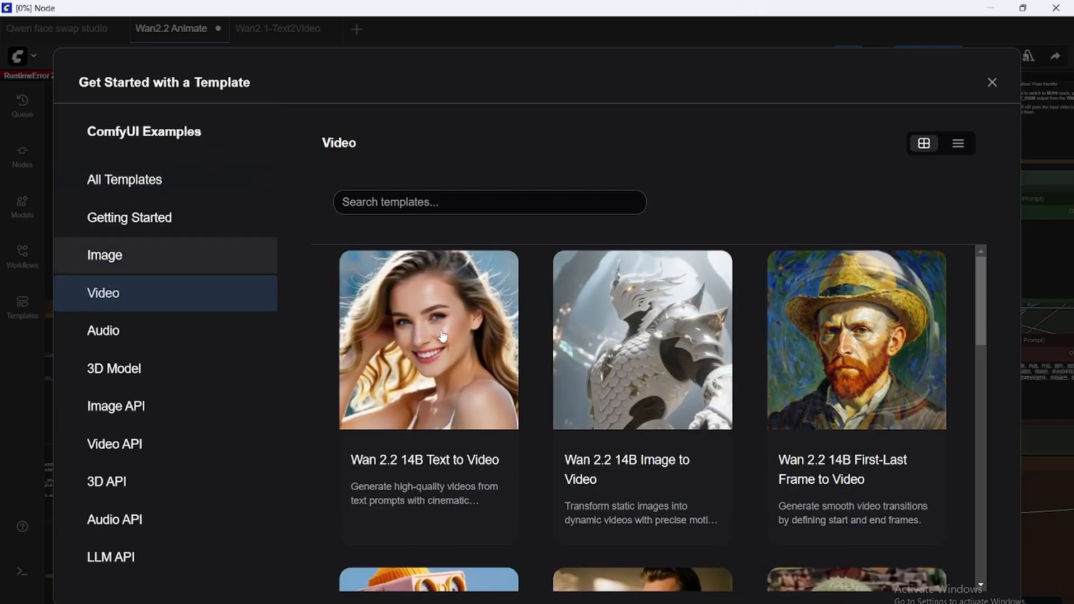
scroll(569, 353, down, 4)
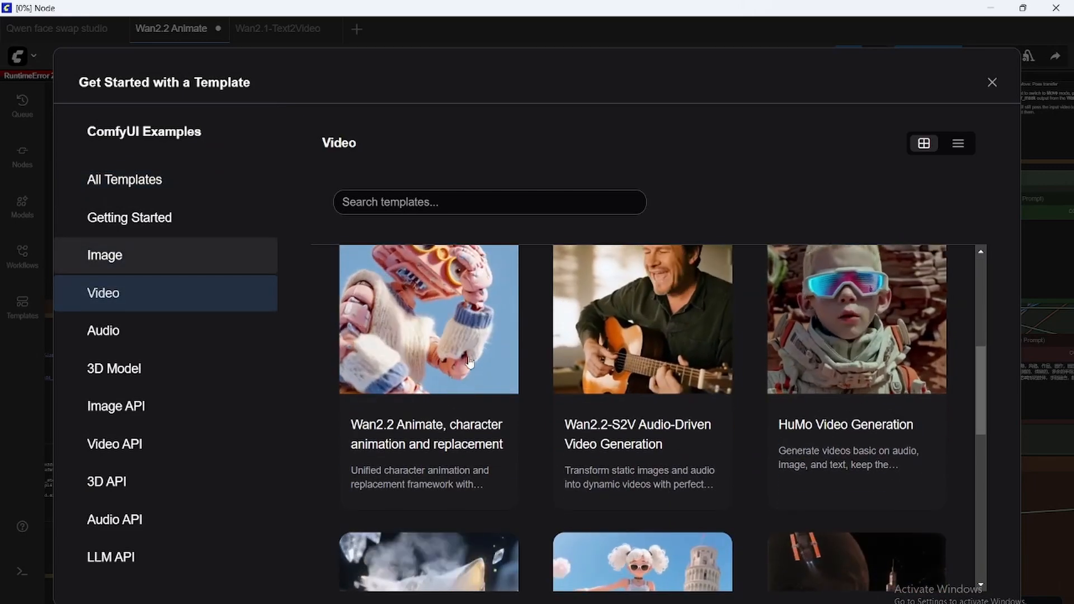
click(993, 82)
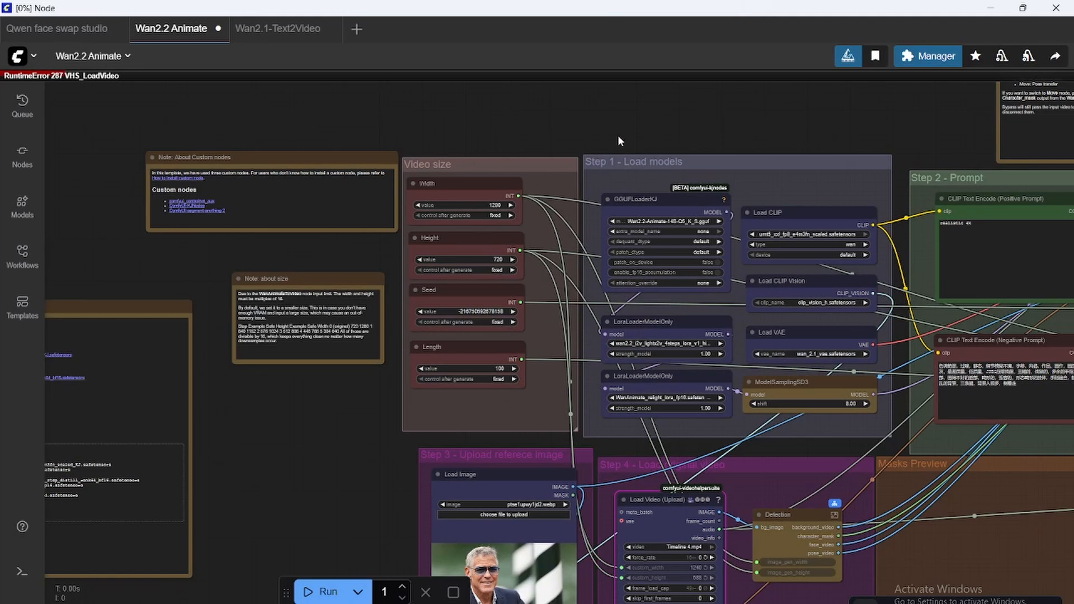
drag(618, 135, 519, 127)
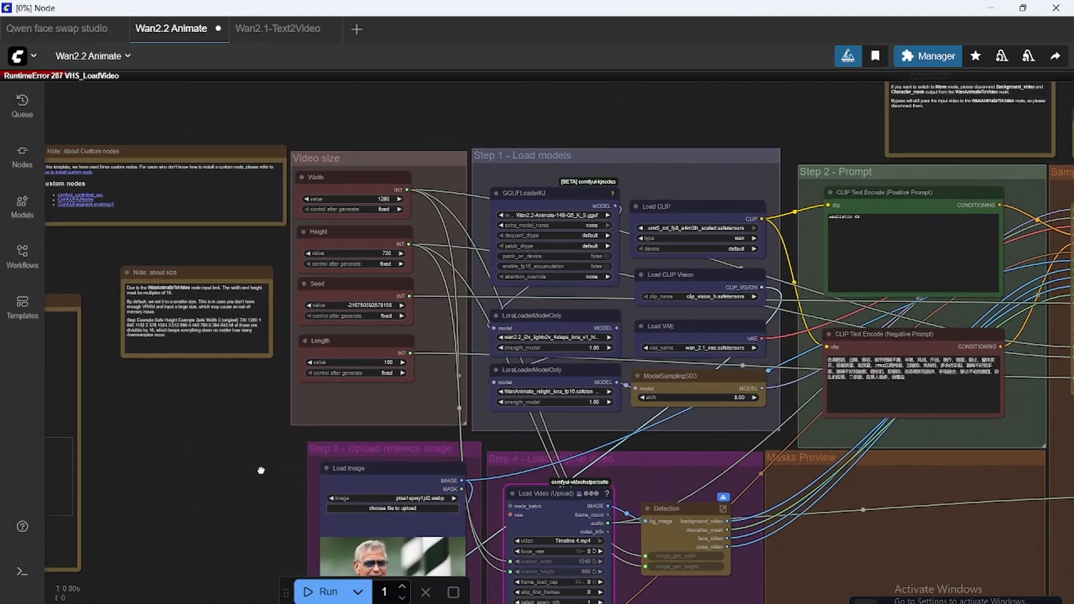
drag(271, 473, 223, 455)
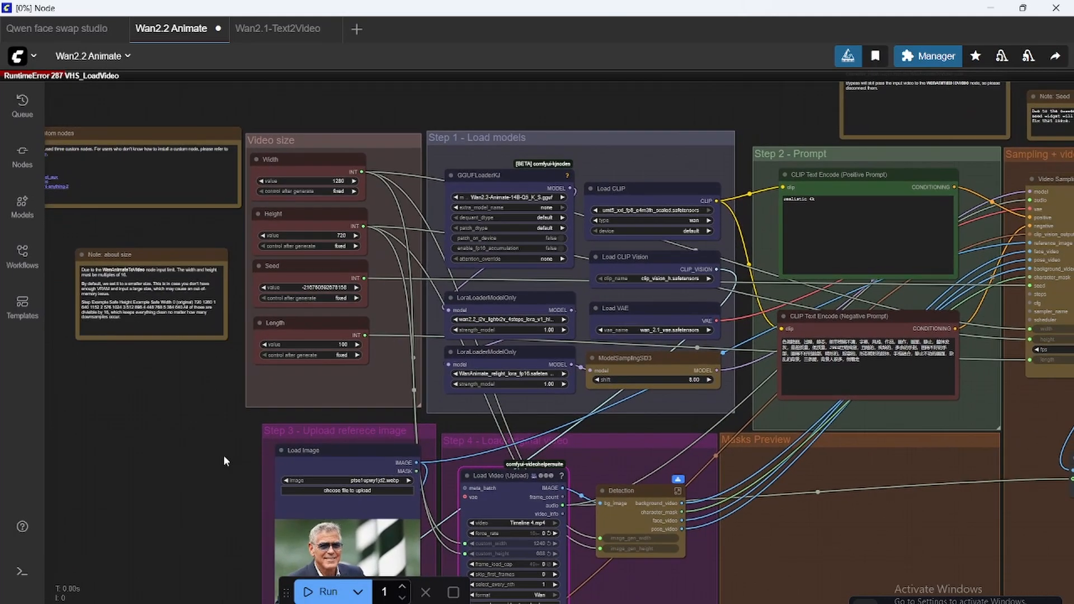
drag(223, 456, 224, 388)
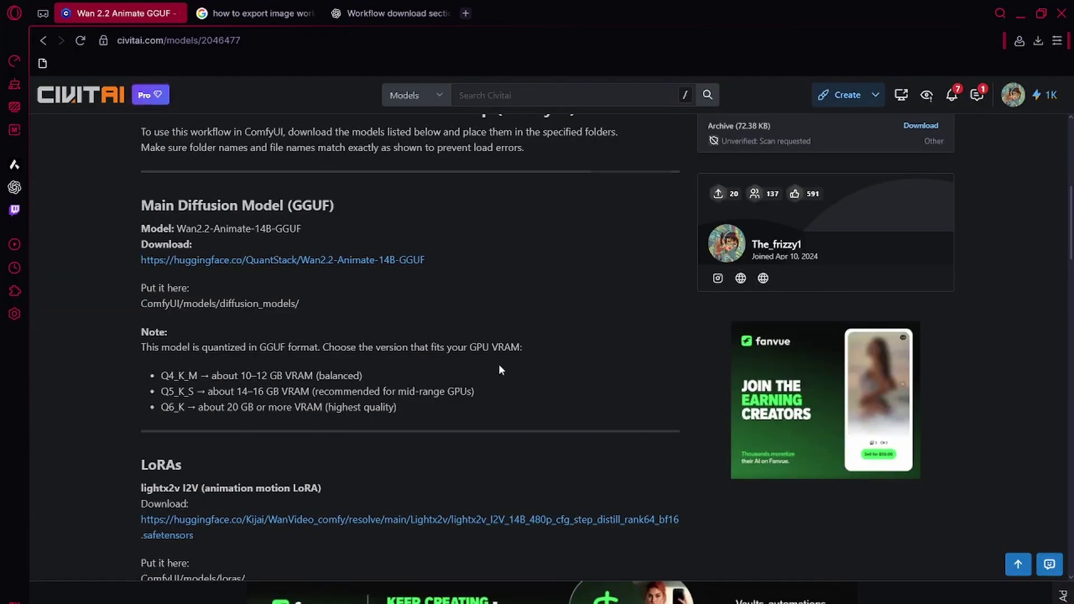
scroll(498, 370, up, 4)
scroll(494, 385, up, 4)
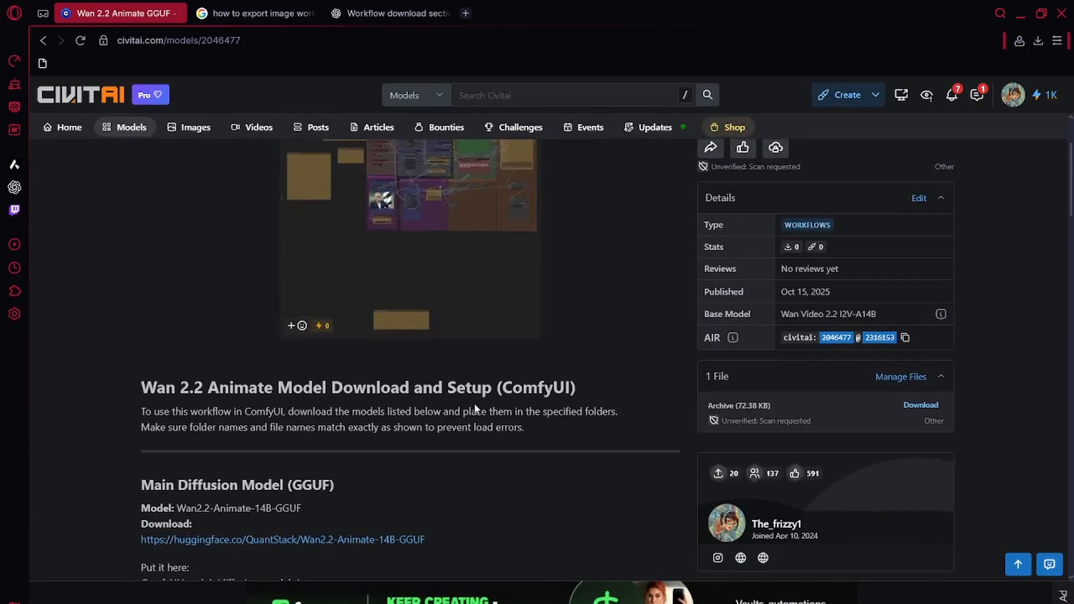
scroll(473, 403, up, 3)
scroll(498, 402, up, 2)
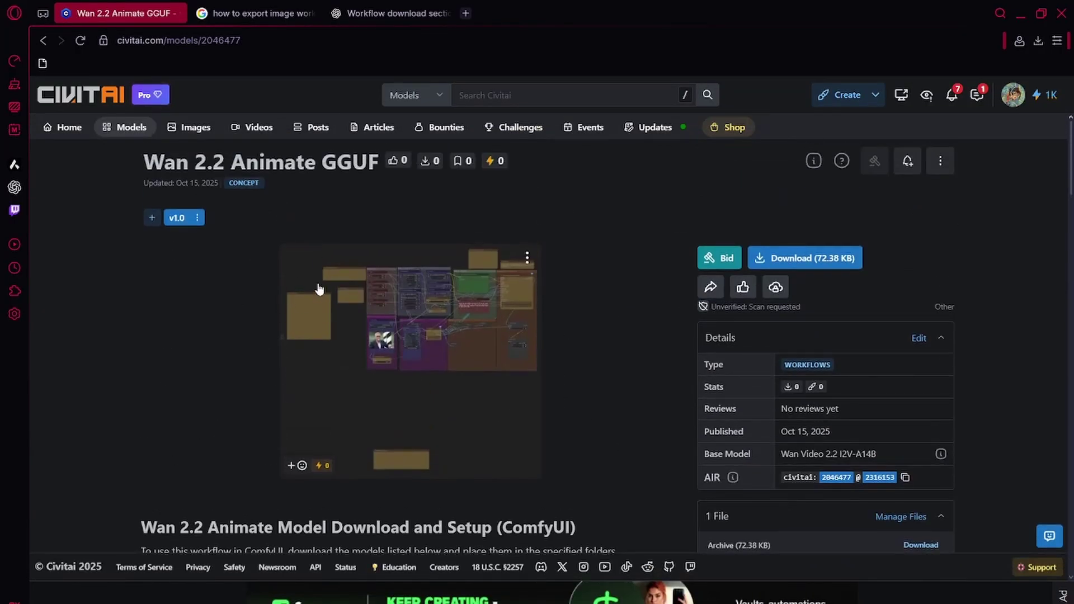
scroll(422, 288, down, 1)
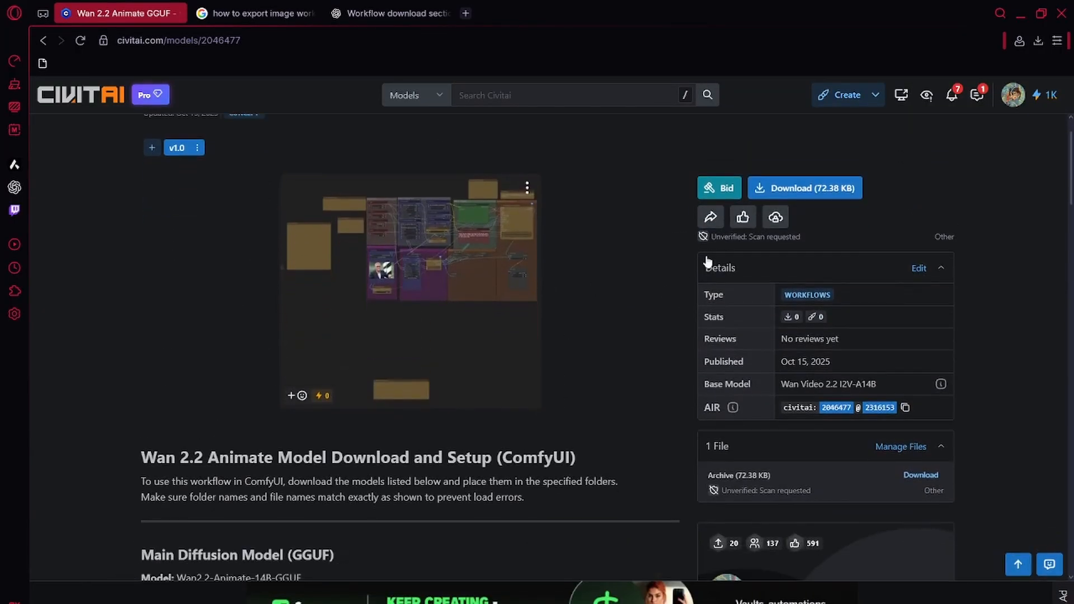
scroll(552, 339, down, 3)
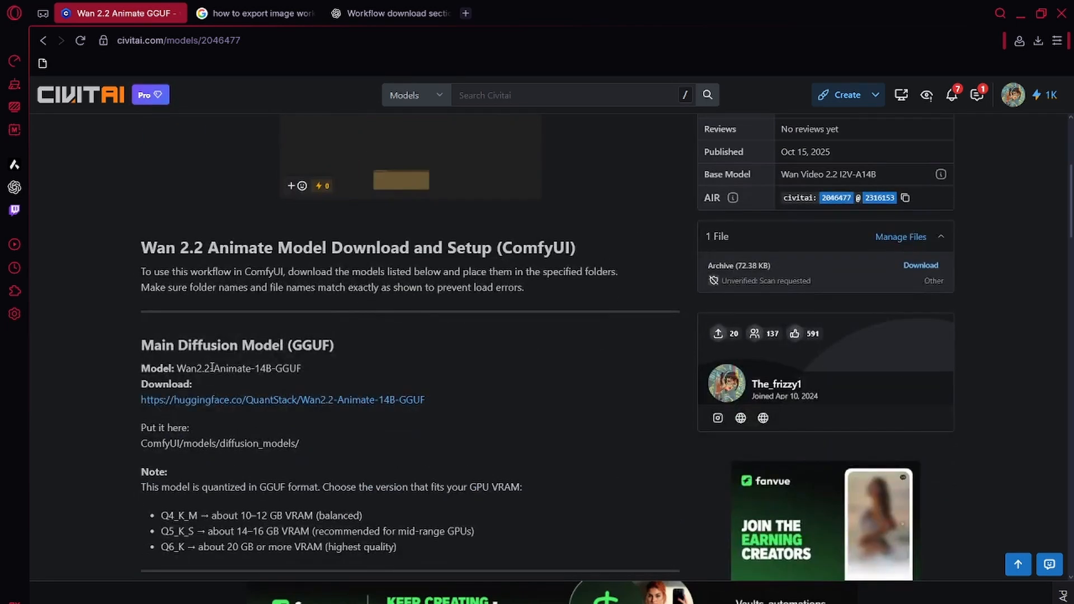
scroll(212, 366, down, 1)
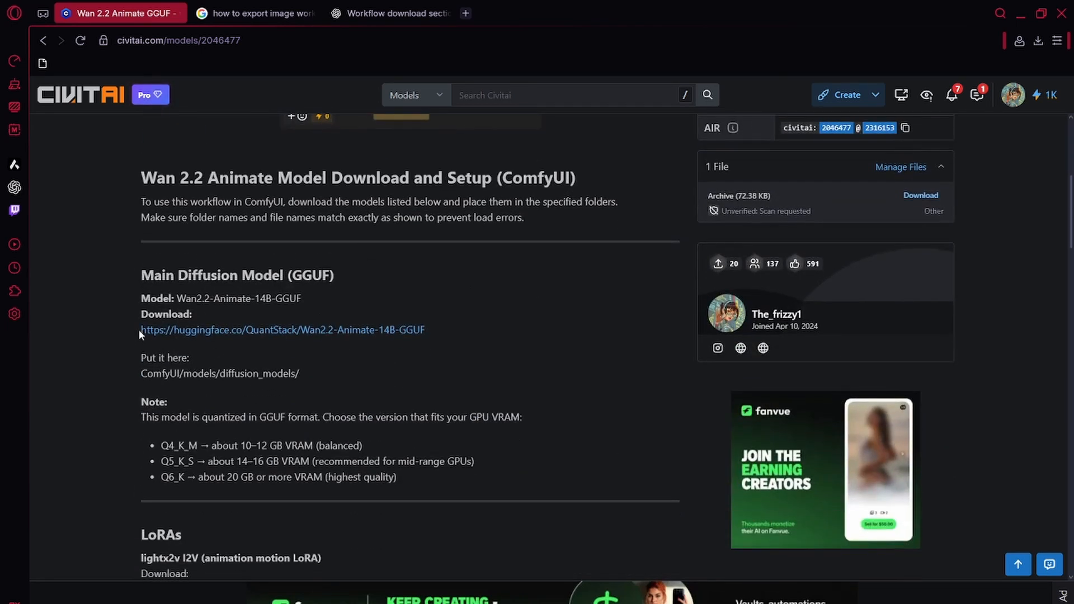
drag(139, 329, 457, 333)
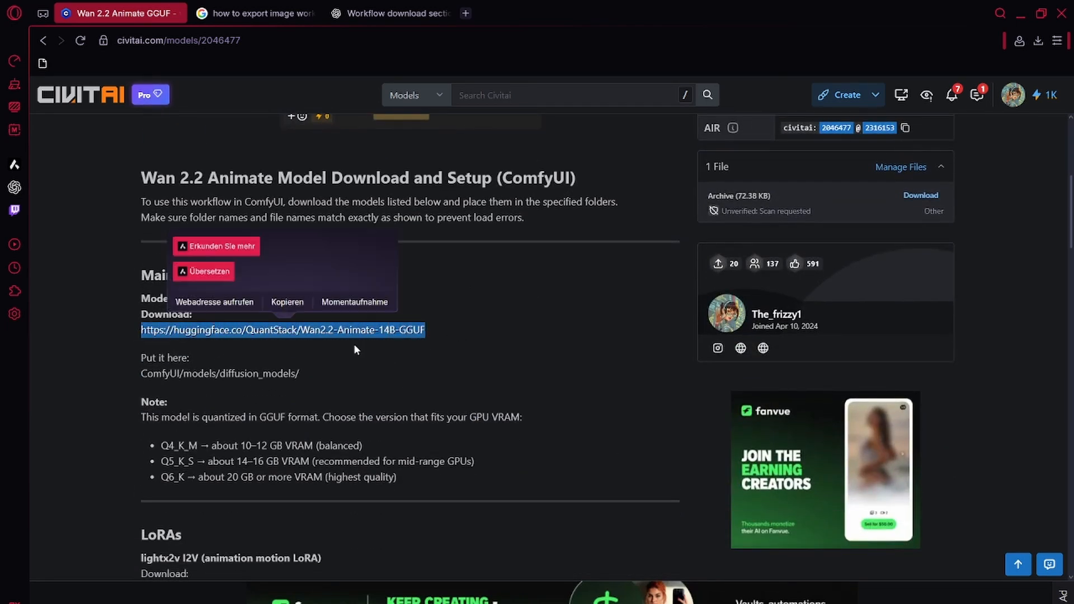
drag(141, 373, 172, 375)
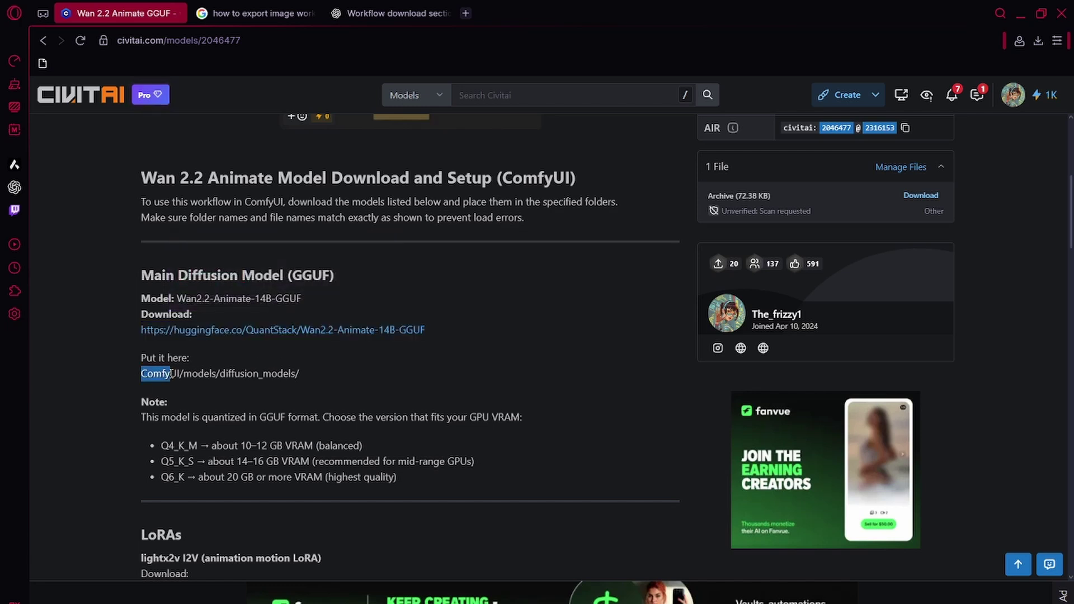
click(322, 372)
scroll(322, 371, down, 1)
scroll(358, 370, down, 1)
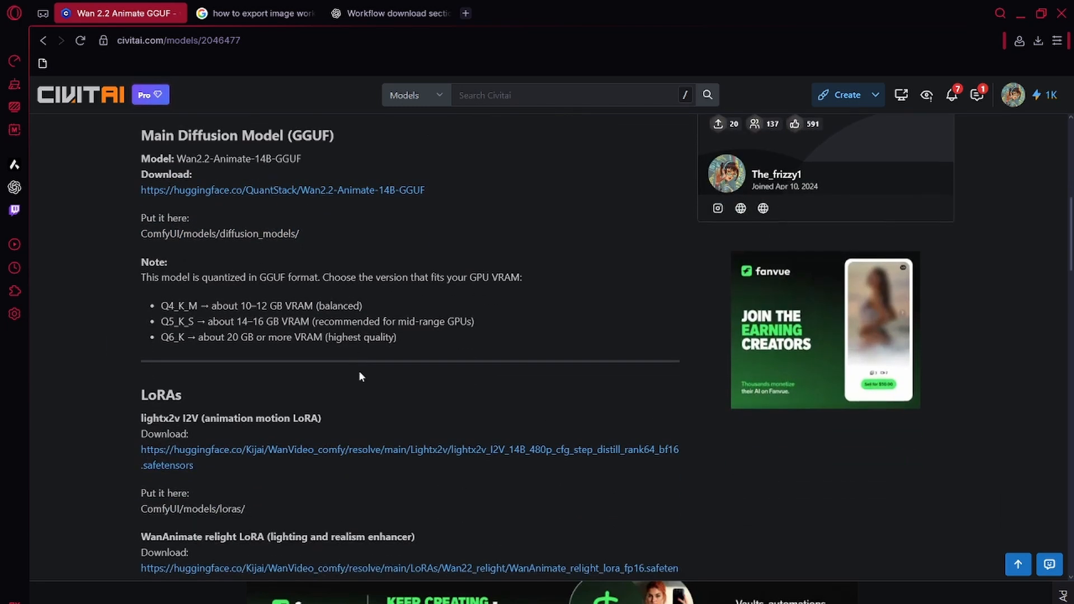
scroll(359, 329, down, 1)
scroll(349, 355, down, 1)
scroll(345, 358, down, 1)
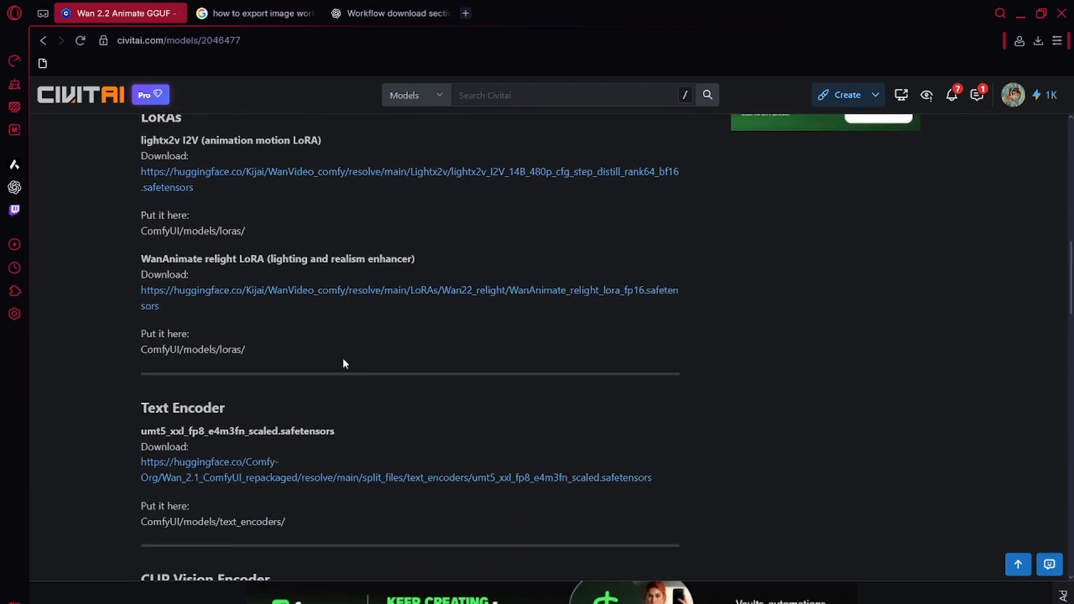
scroll(342, 359, down, 1)
scroll(342, 359, down, 1)
scroll(236, 297, up, 3)
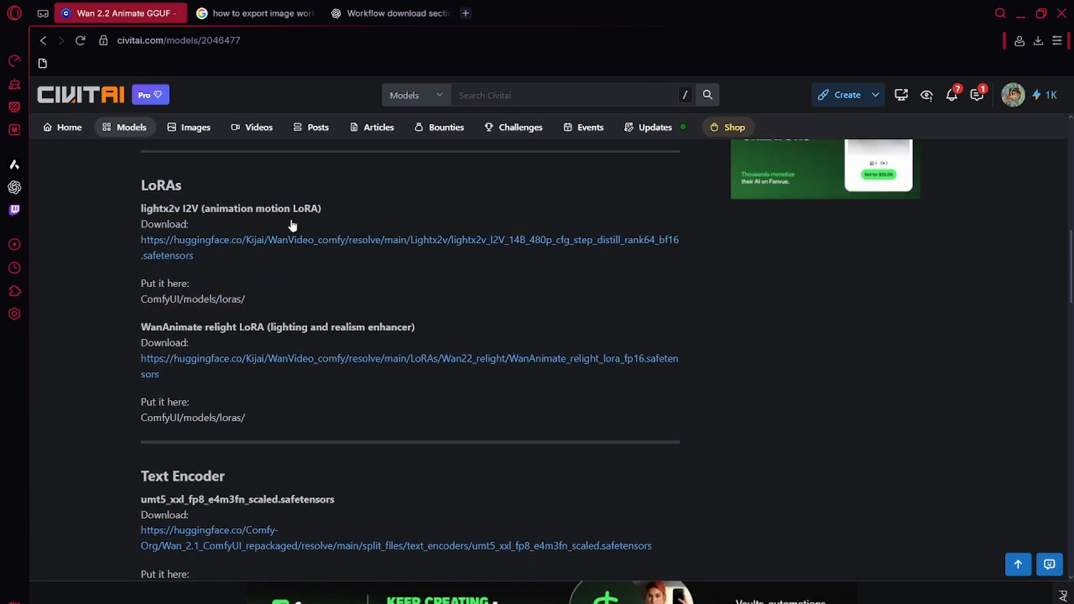
scroll(290, 318, down, 1)
scroll(290, 317, up, 1)
scroll(296, 290, down, 1)
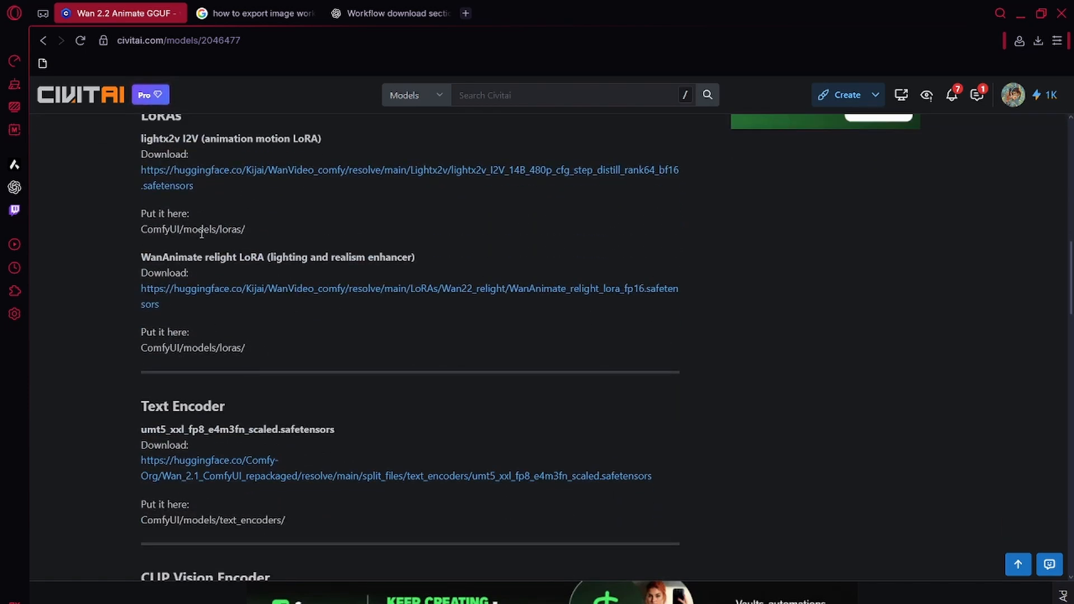
click(271, 237)
scroll(271, 236, down, 3)
scroll(317, 405, down, 3)
scroll(317, 405, down, 3)
scroll(316, 406, down, 2)
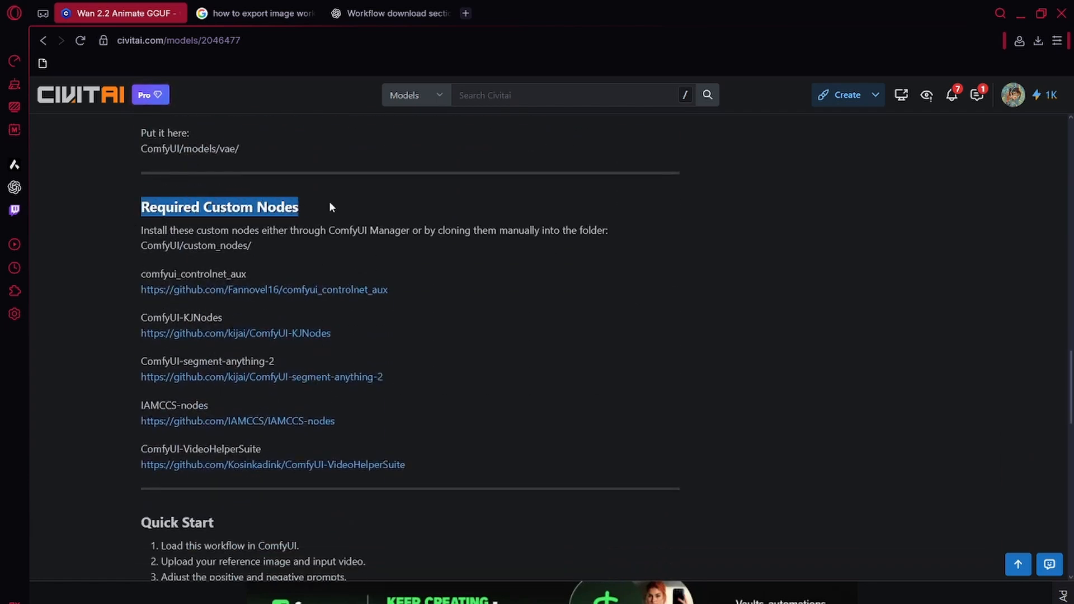
click(366, 261)
scroll(395, 271, down, 1)
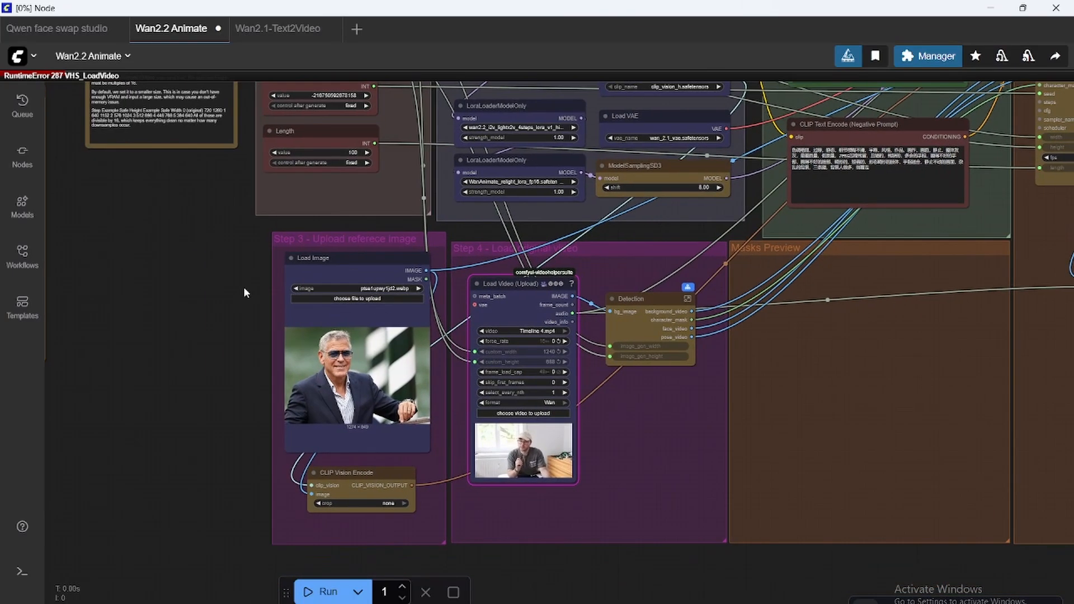
scroll(244, 286, up, 3)
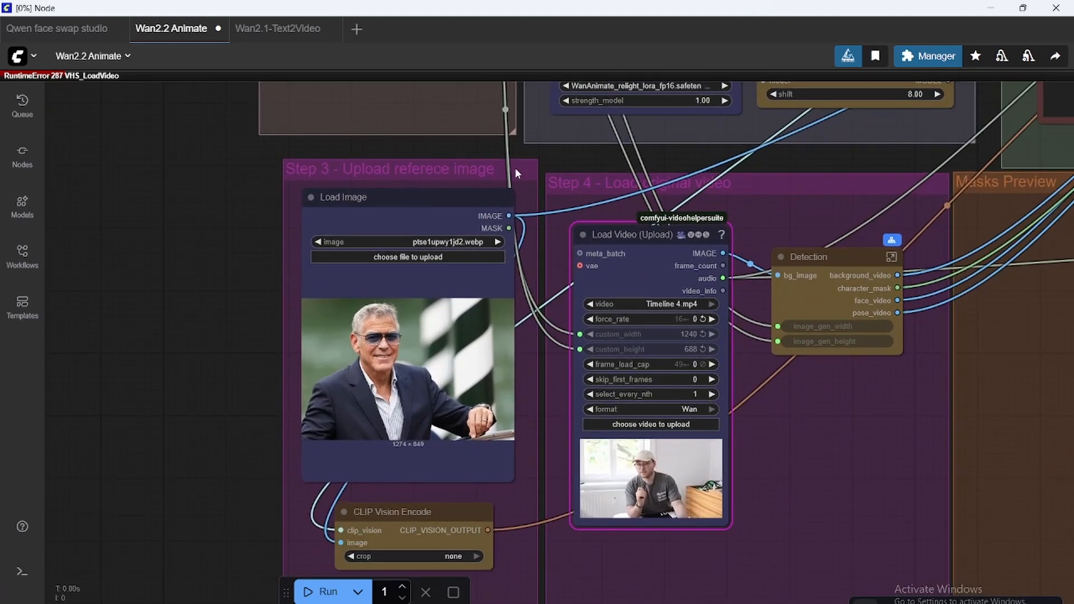
Load ptse1upwy1jd2.webp as the Step 3 reference image
drag(515, 168, 491, 152)
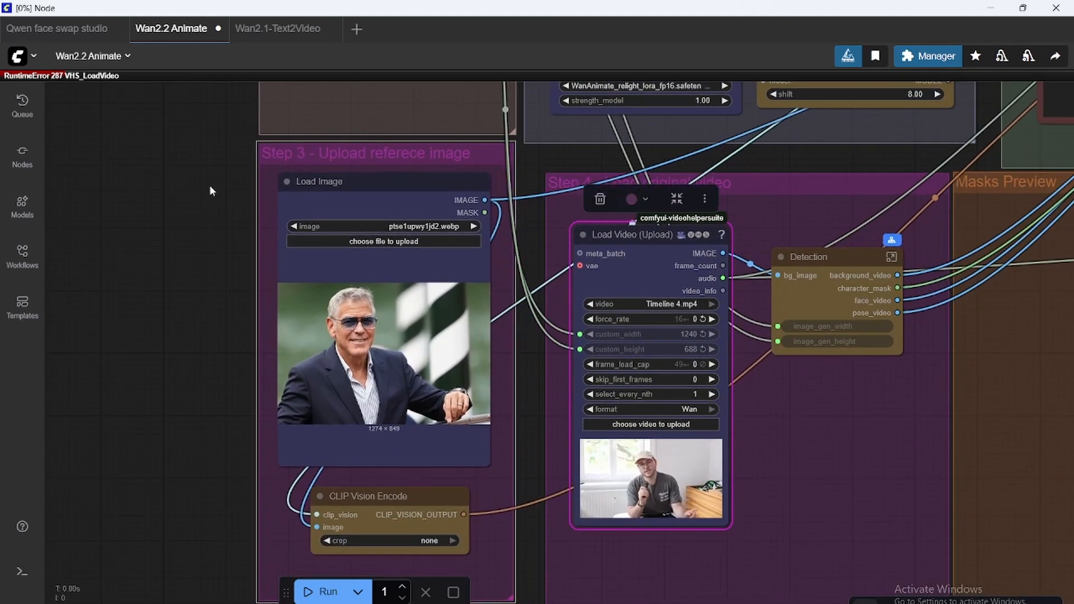
mouse_move(209, 185)
mouse_down()
mouse_move(258, 220)
mouse_move(266, 245)
mouse_up()
click(407, 214)
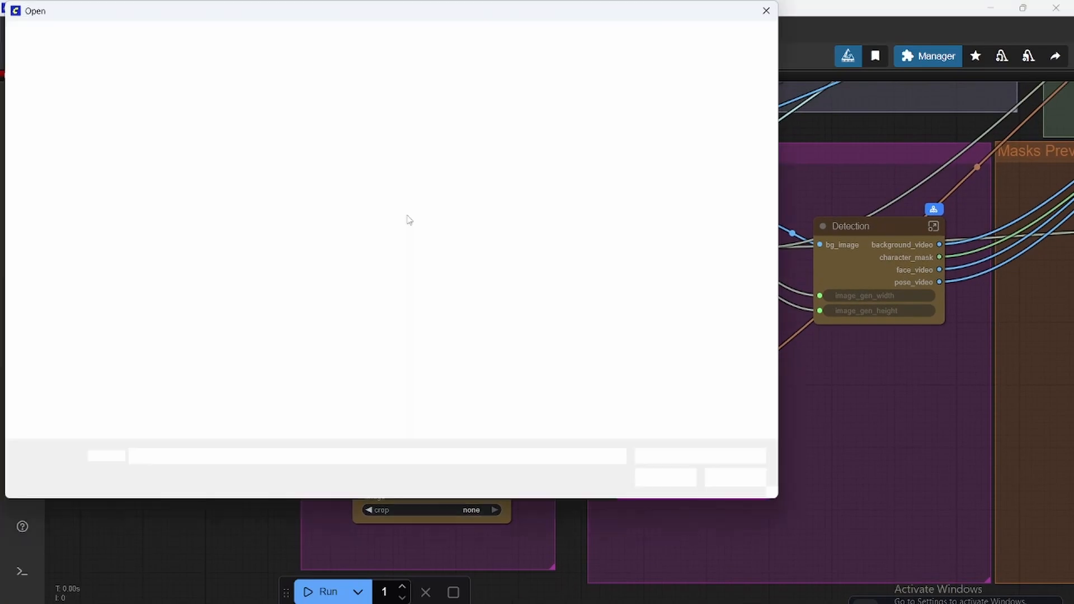
double_click(163, 128)
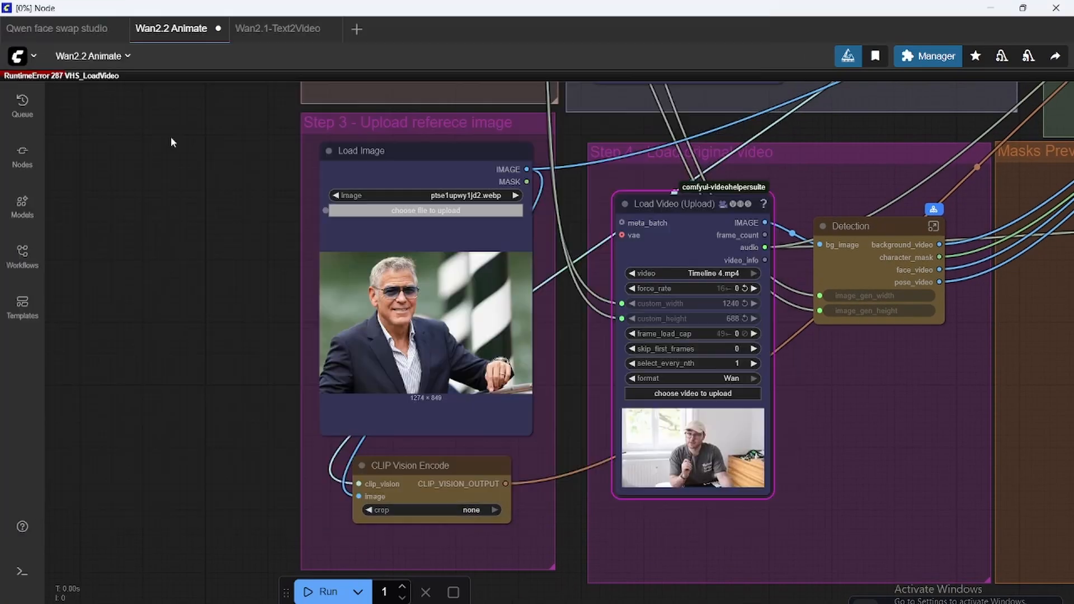
drag(238, 273, 238, 252)
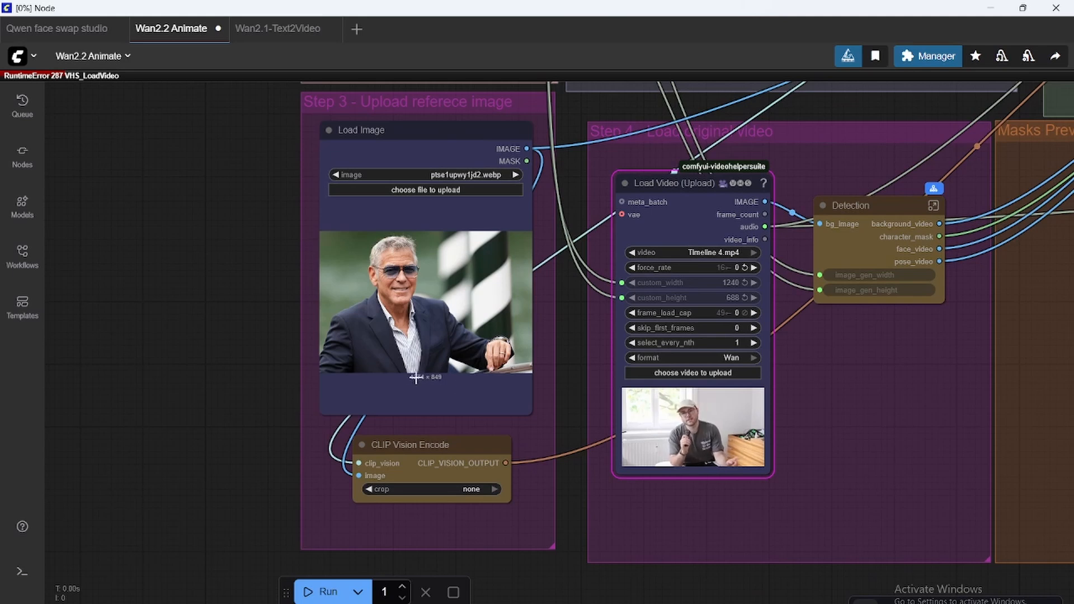
Load the Timeline 4 clip from the examples folder into the Load Video (Upload) node
drag(249, 425, 181, 399)
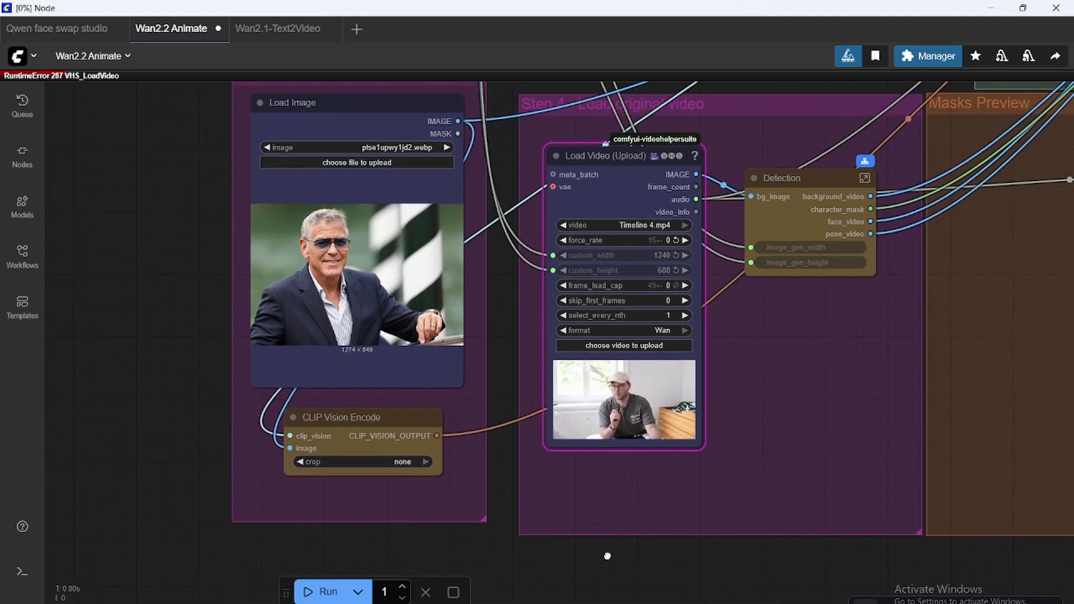
drag(608, 556, 446, 523)
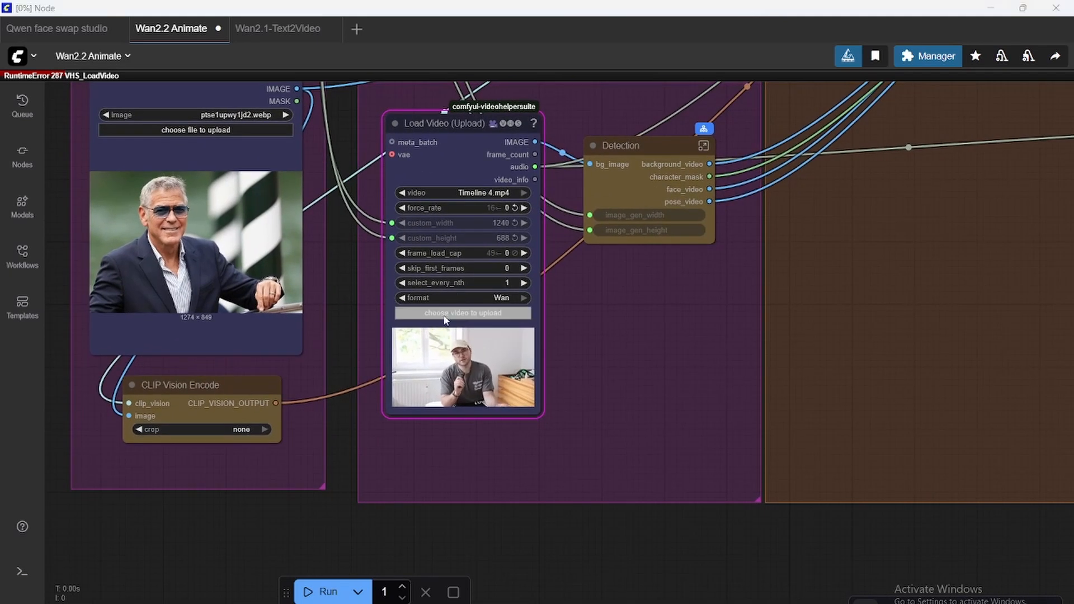
click(446, 318)
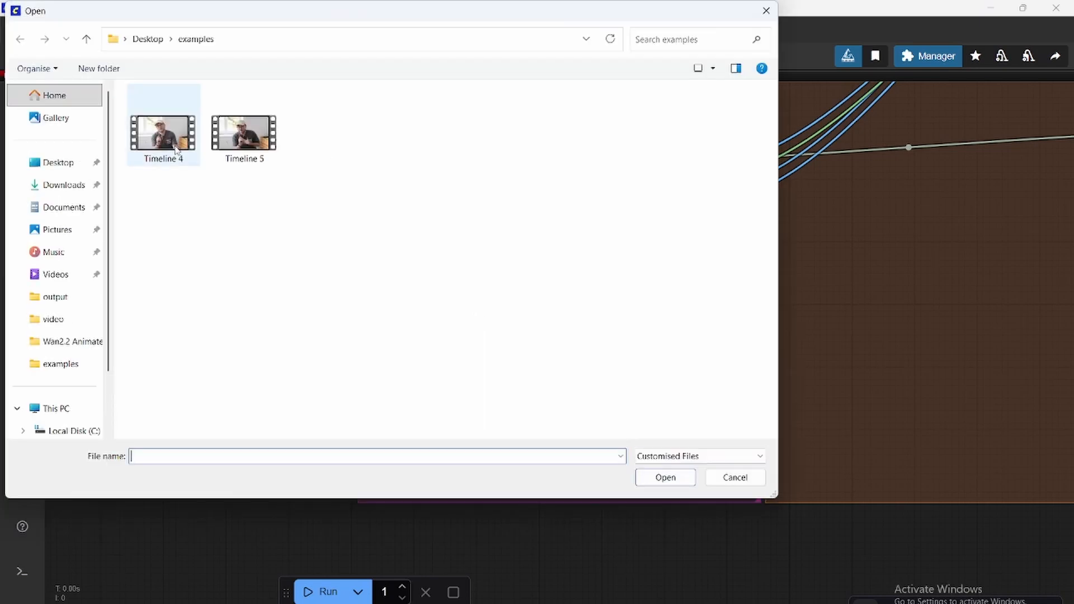
double_click(158, 125)
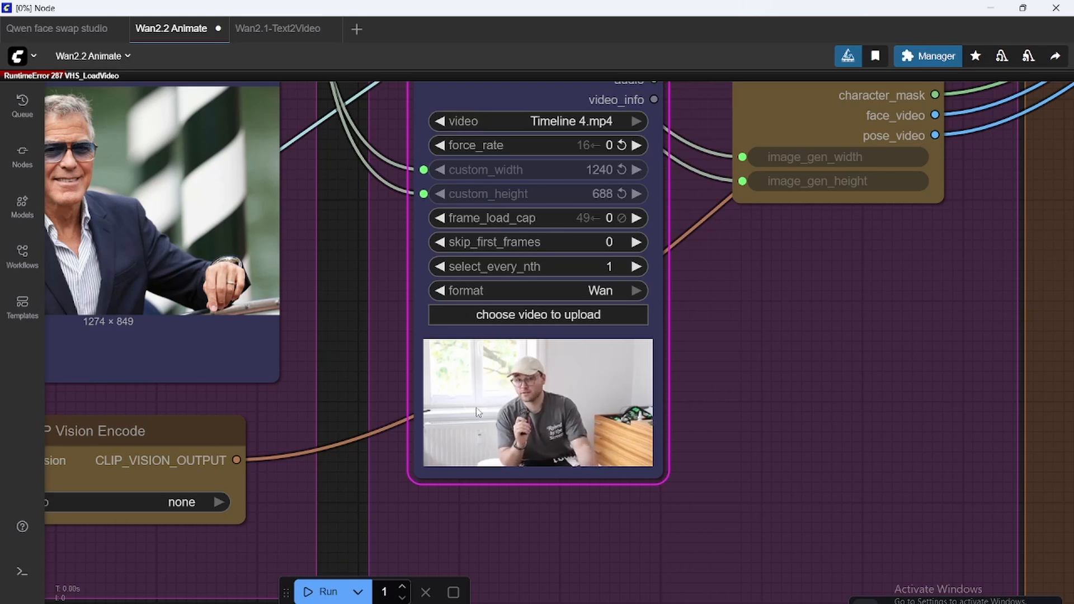
drag(342, 365, 334, 283)
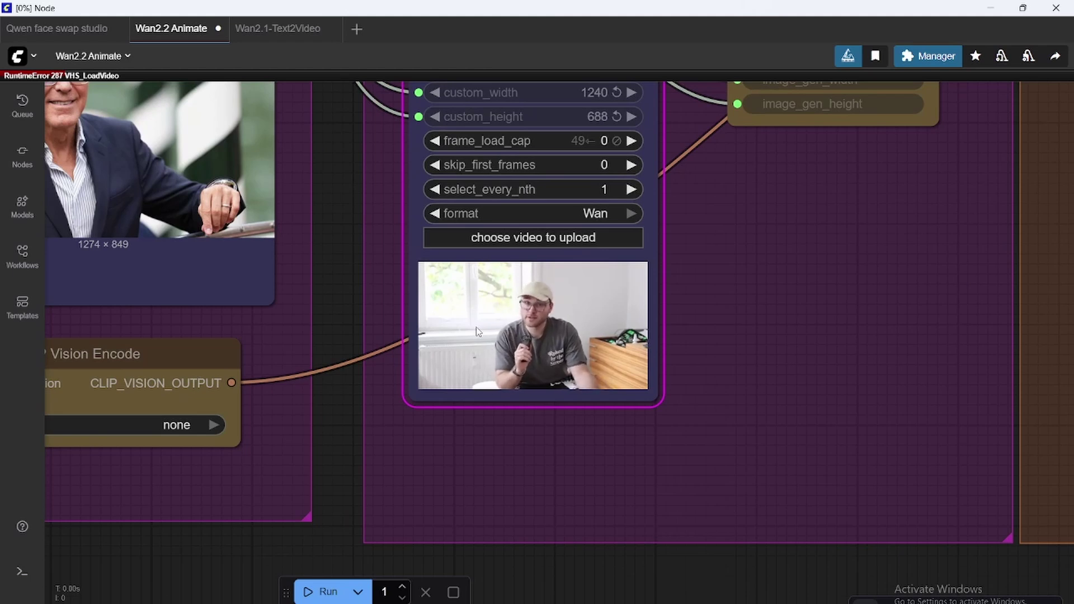
scroll(325, 283, down, 5)
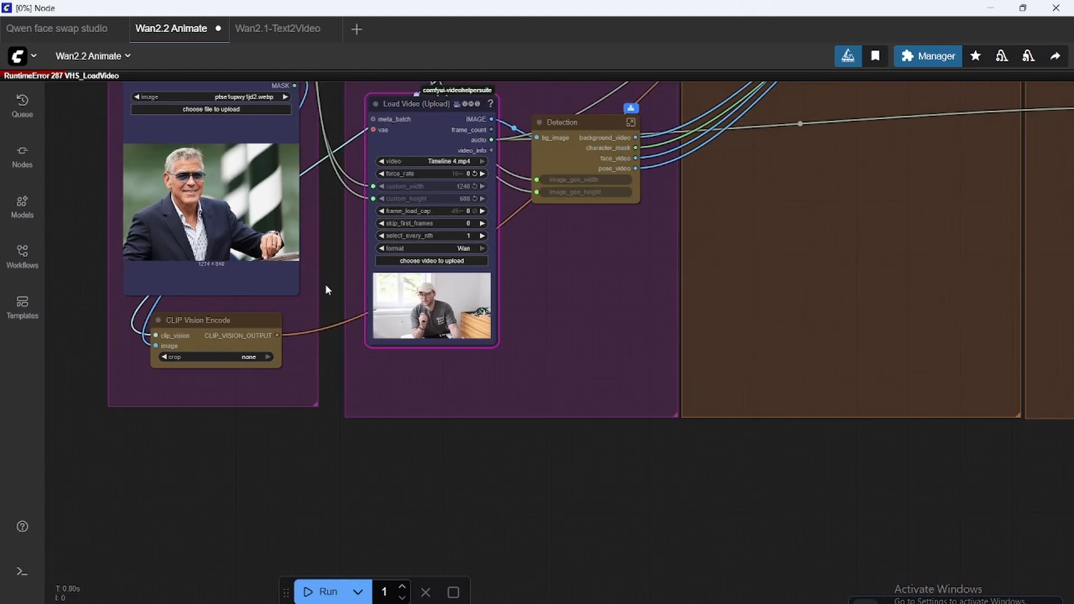
scroll(325, 285, down, 2)
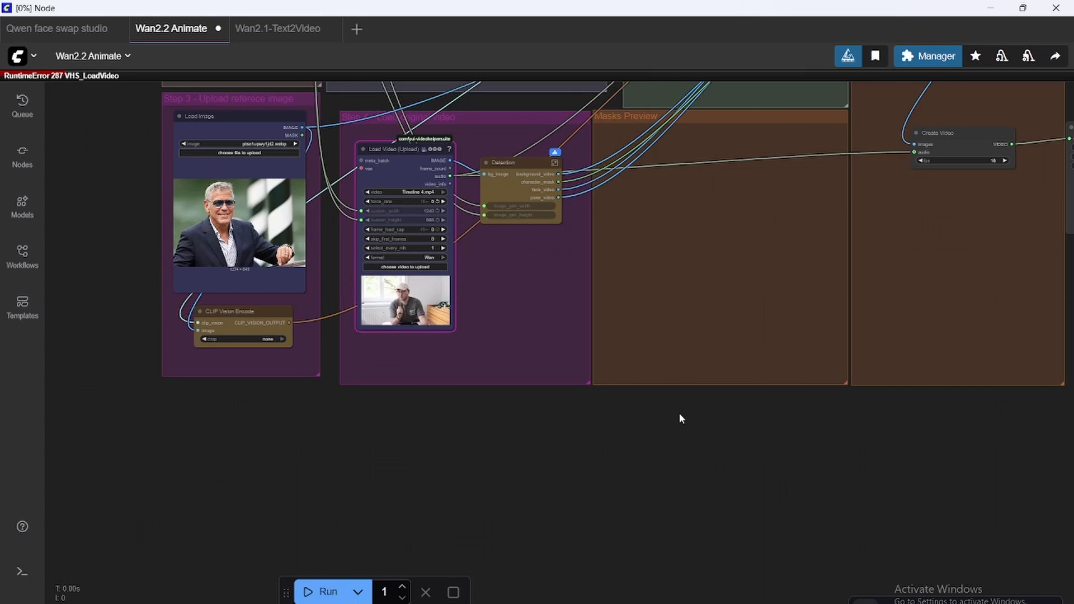
mouse_move(674, 416)
mouse_down()
mouse_move(968, 231)
mouse_move(856, 293)
mouse_up()
scroll(887, 288, down, 3)
scroll(886, 288, up, 4)
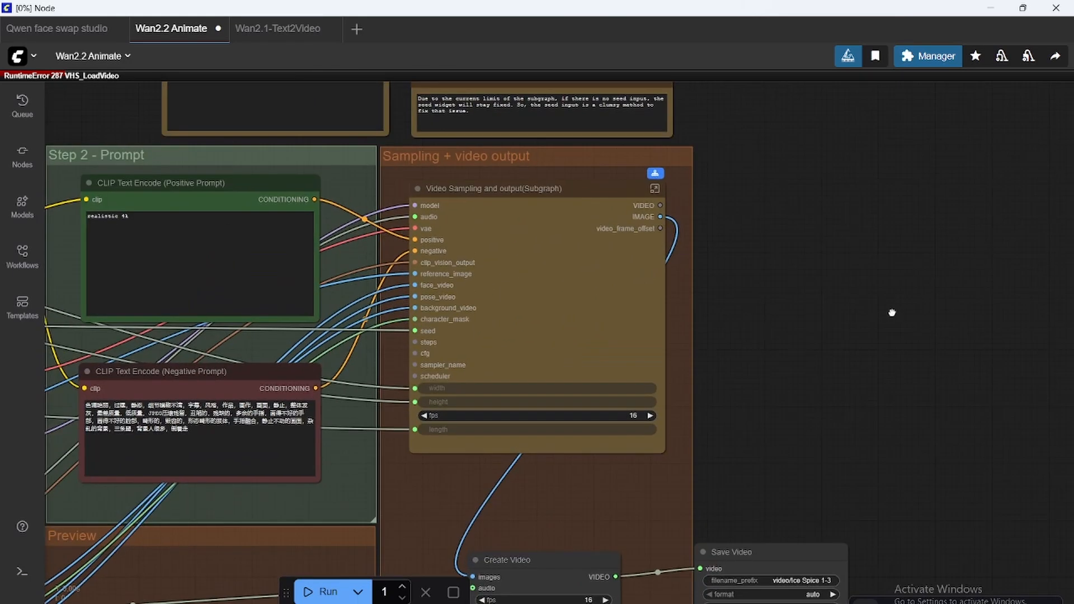
scroll(887, 288, up, 2)
drag(903, 339, 953, 289)
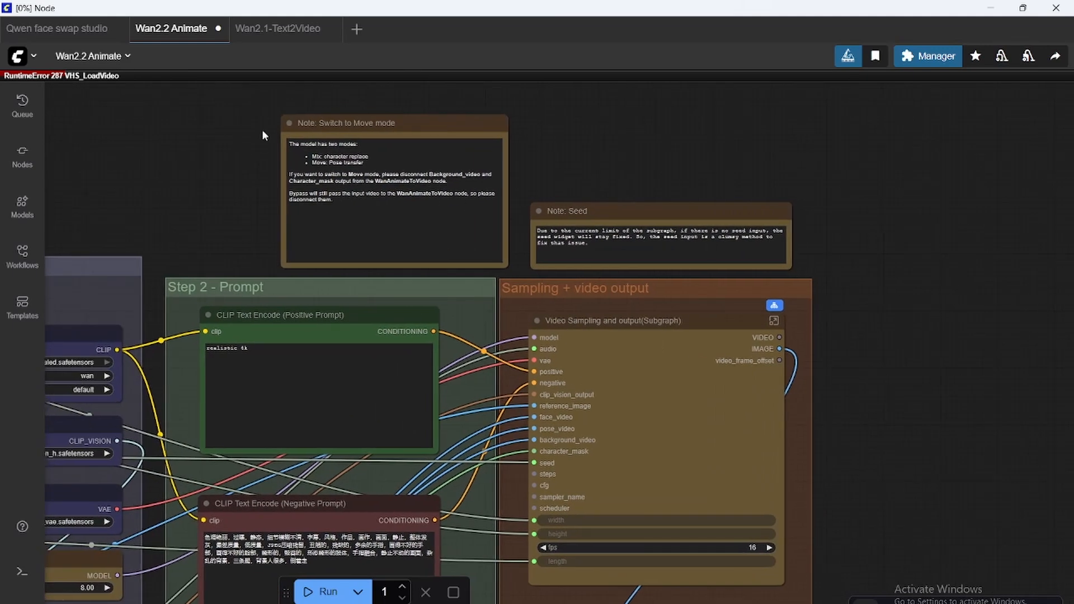
scroll(262, 129, up, 2)
scroll(306, 149, up, 3)
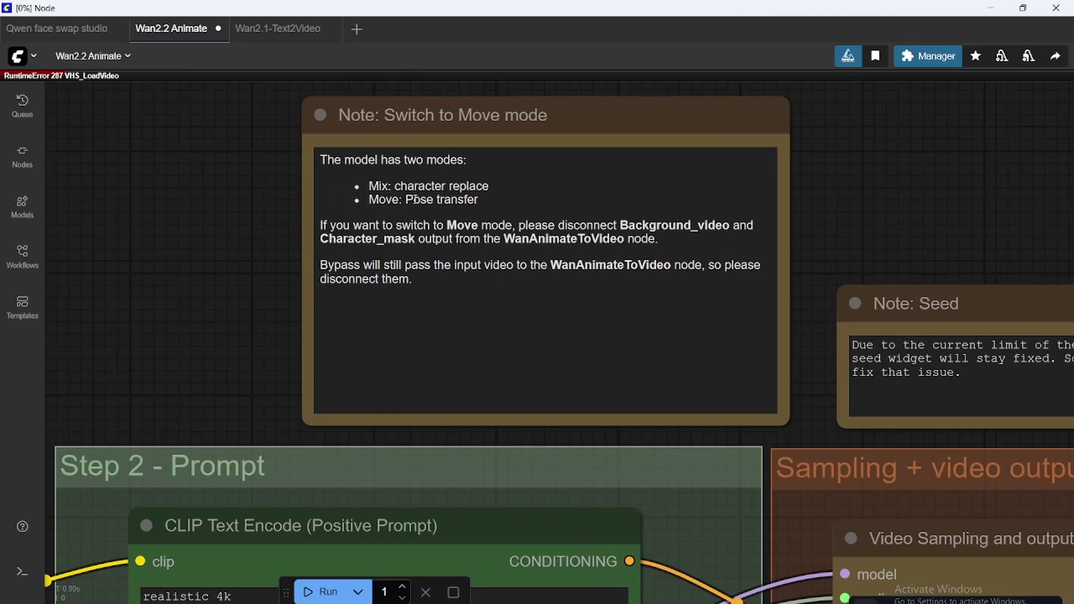
click(402, 193)
double_click(424, 176)
click(516, 181)
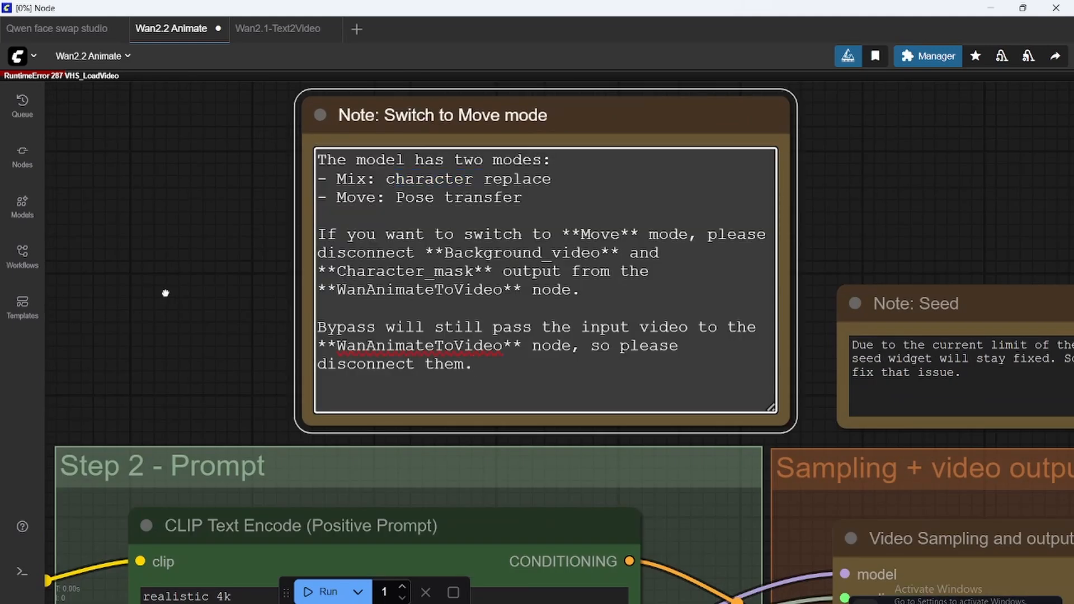
click(166, 293)
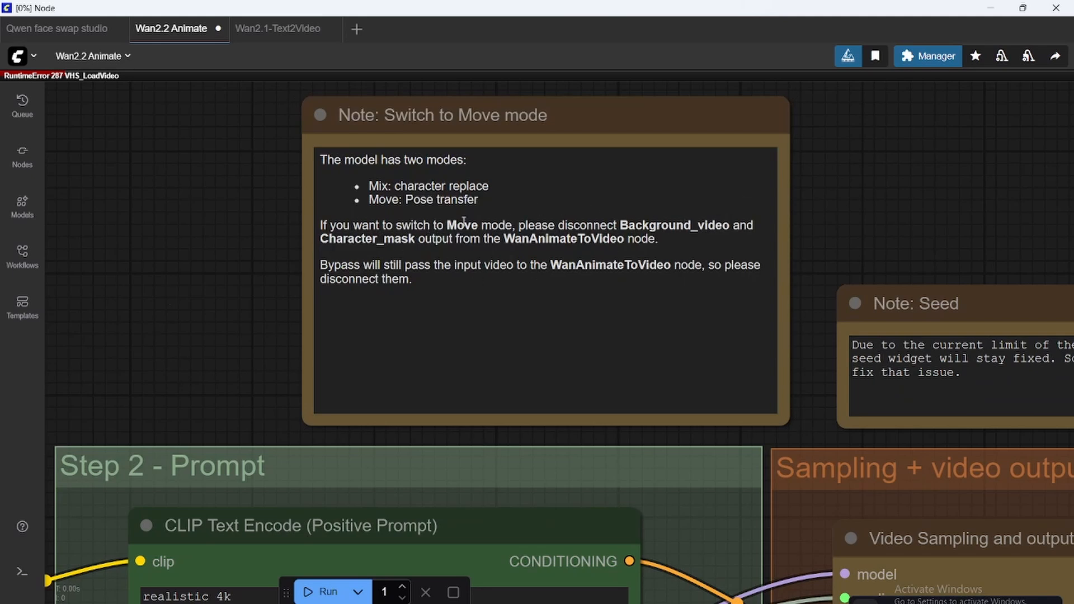
drag(235, 305, 148, 156)
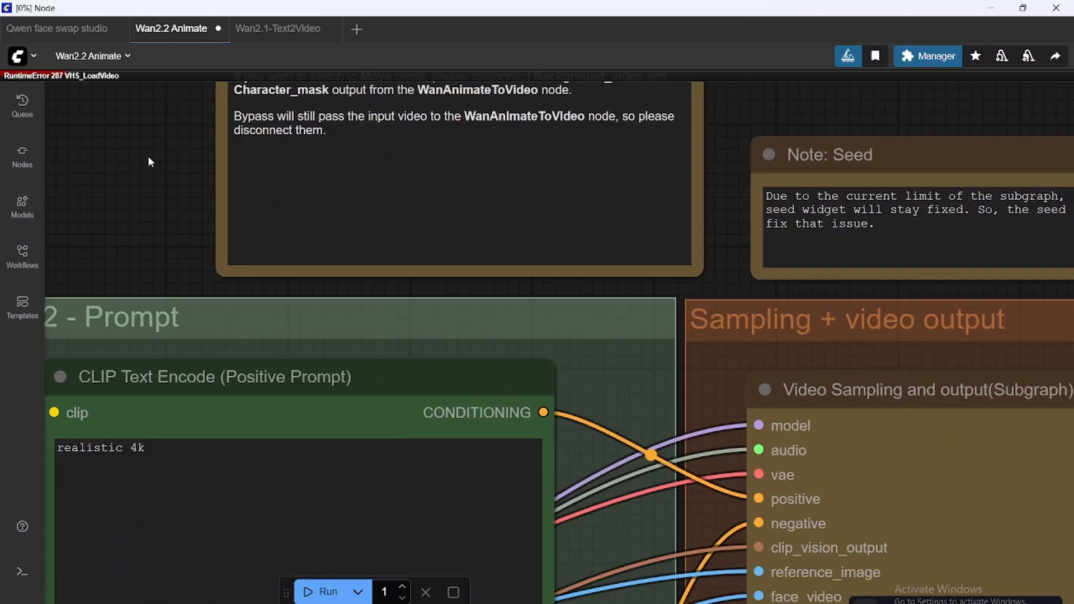
scroll(592, 464, up, 4)
scroll(593, 463, down, 6)
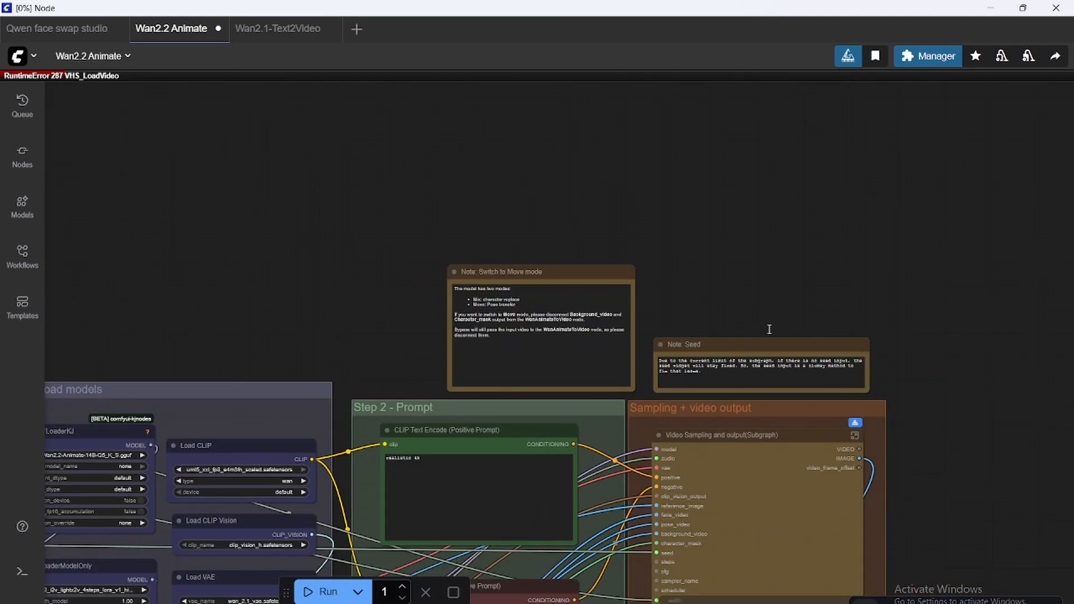
drag(898, 324, 902, 177)
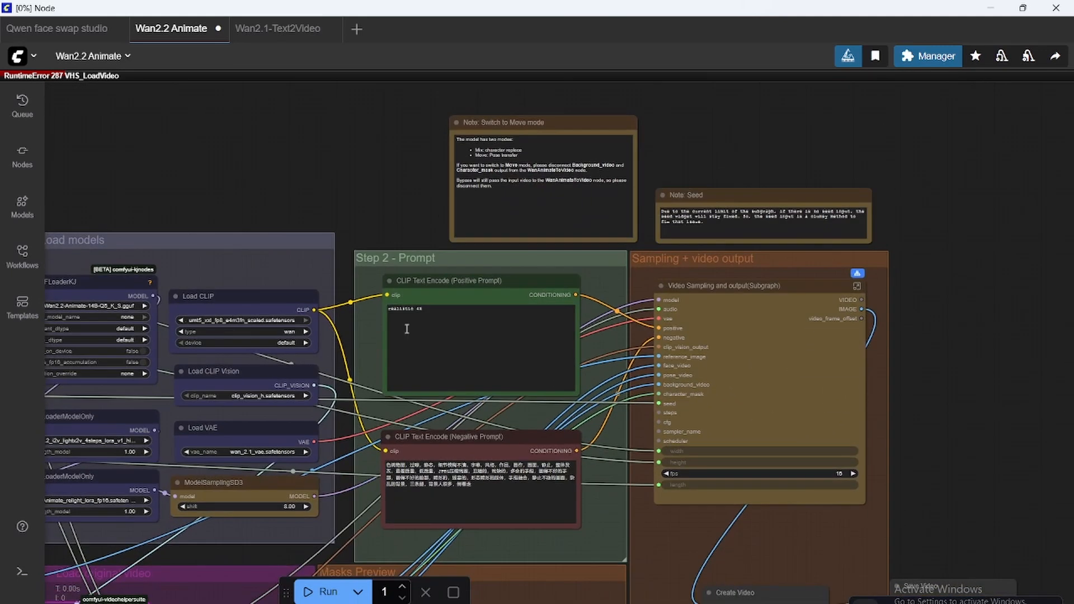
scroll(431, 327, up, 2)
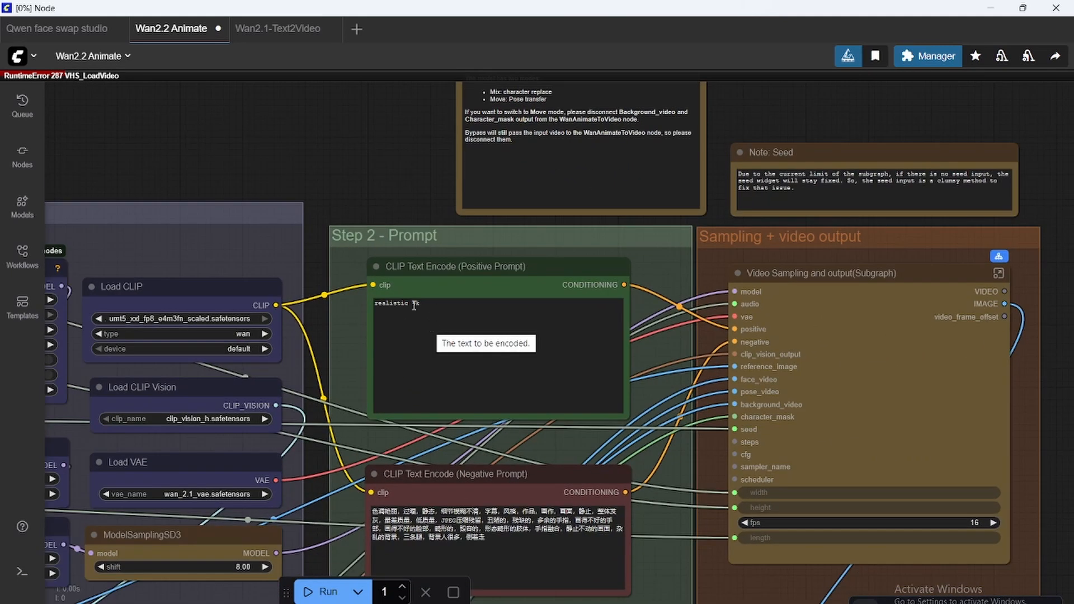
click(414, 470)
triple_click(401, 511)
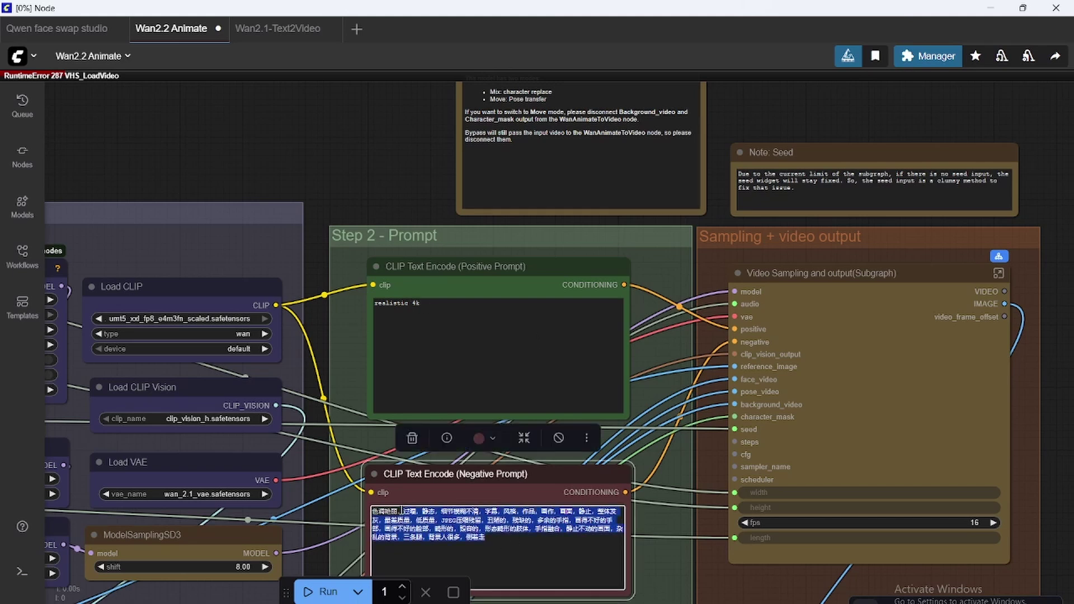
click(577, 552)
drag(1023, 374, 890, 200)
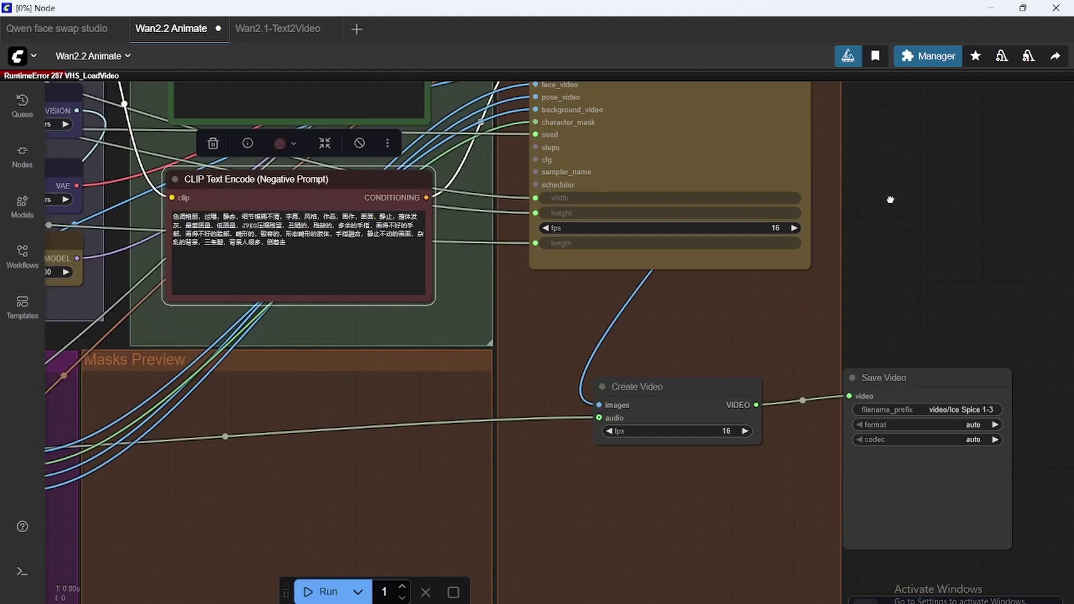
mouse_move(1027, 482)
mouse_down()
mouse_move(1001, 437)
mouse_move(954, 504)
mouse_up()
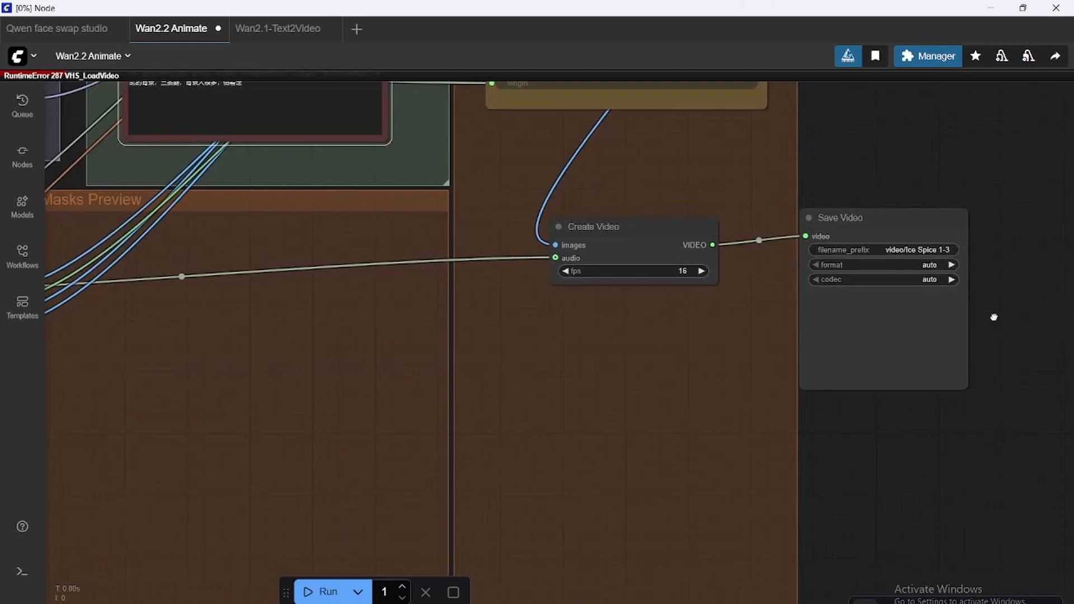
drag(546, 378, 819, 347)
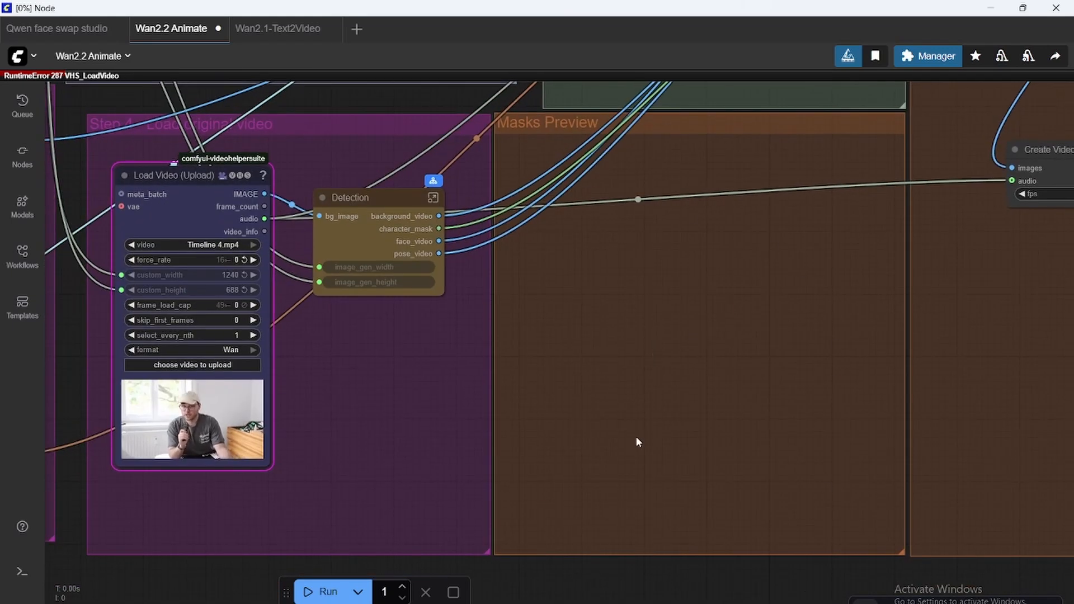
scroll(635, 438, down, 5)
drag(540, 562, 619, 552)
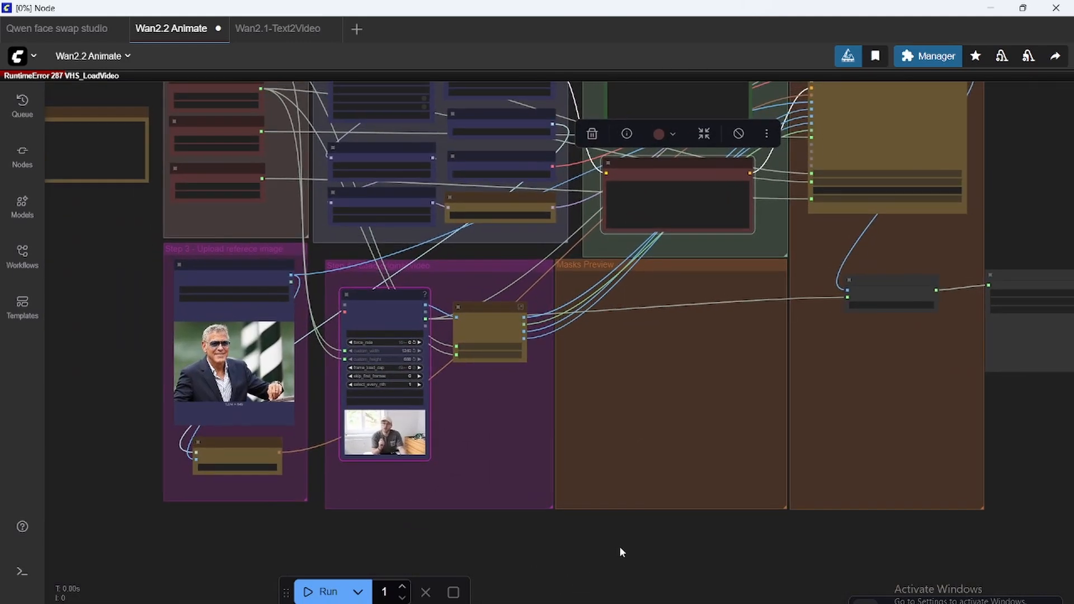
scroll(620, 547, up, 5)
drag(554, 530, 735, 567)
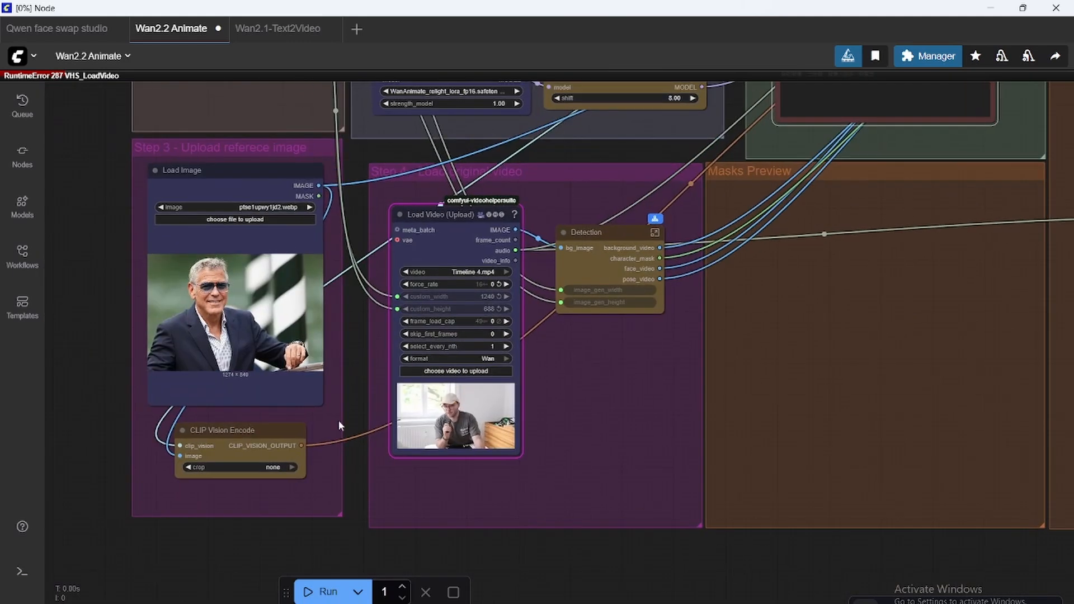
mouse_move(319, 426)
mouse_down()
mouse_move(353, 470)
mouse_move(487, 256)
mouse_up()
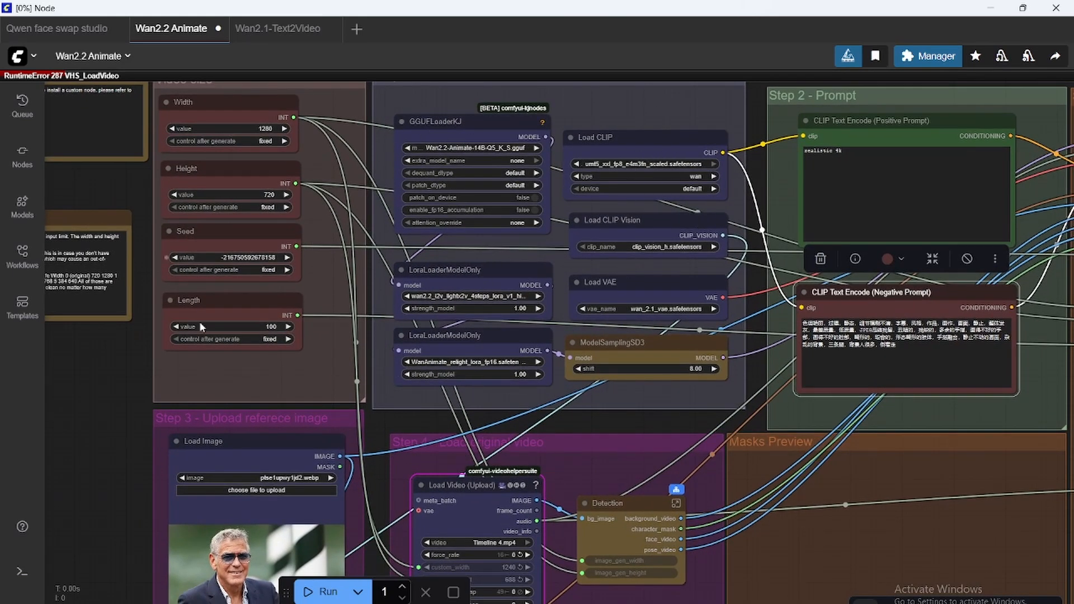
drag(128, 394, 98, 289)
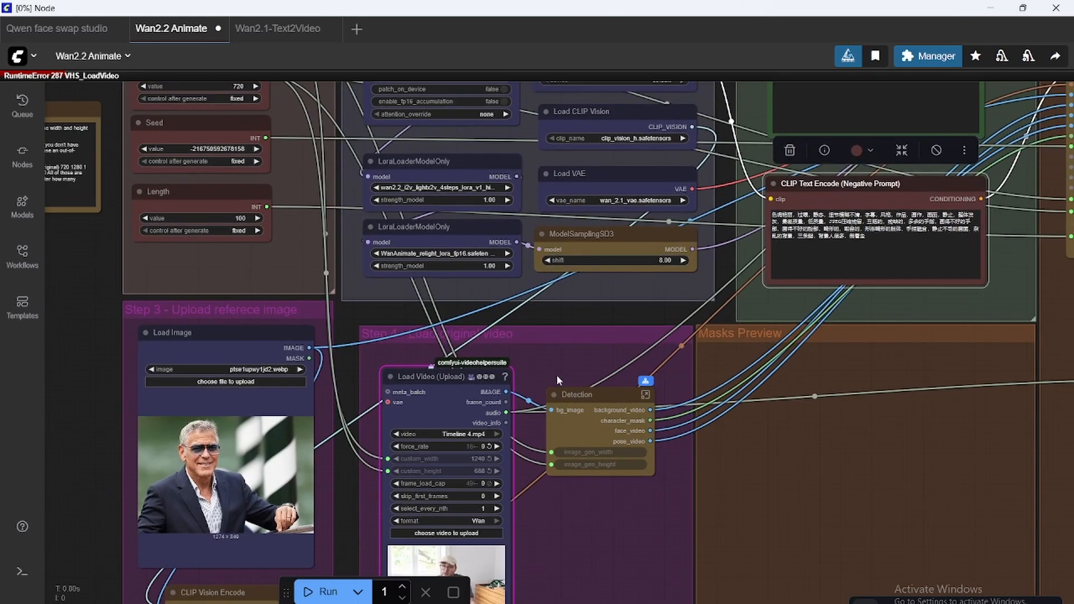
Enter the Detection subgraph and look over its DWPose, SAM2 segmentation and mask nodes
click(583, 390)
click(646, 395)
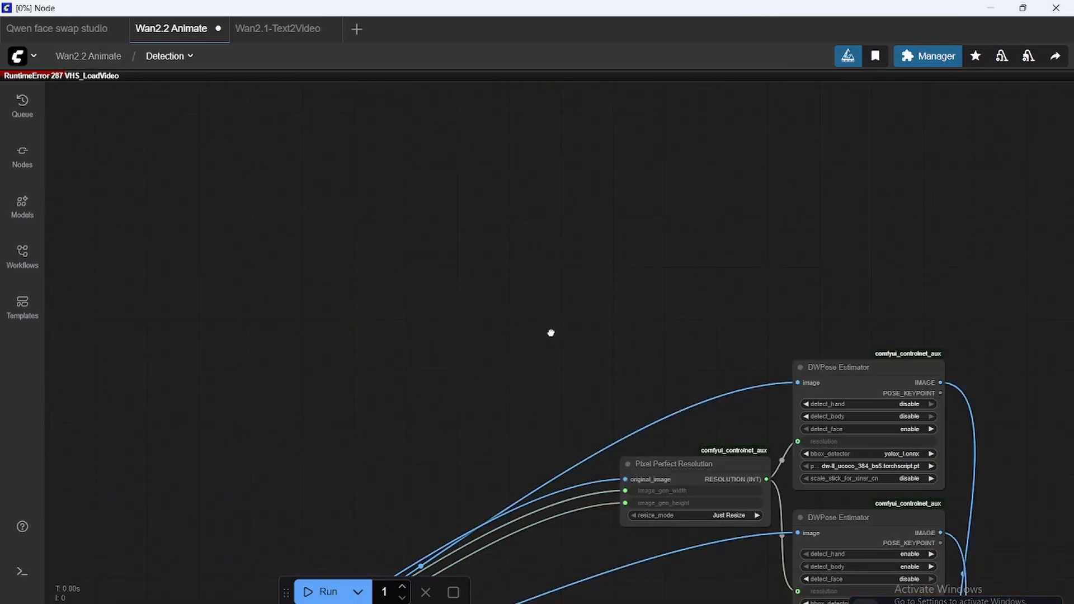
drag(551, 333, 370, 192)
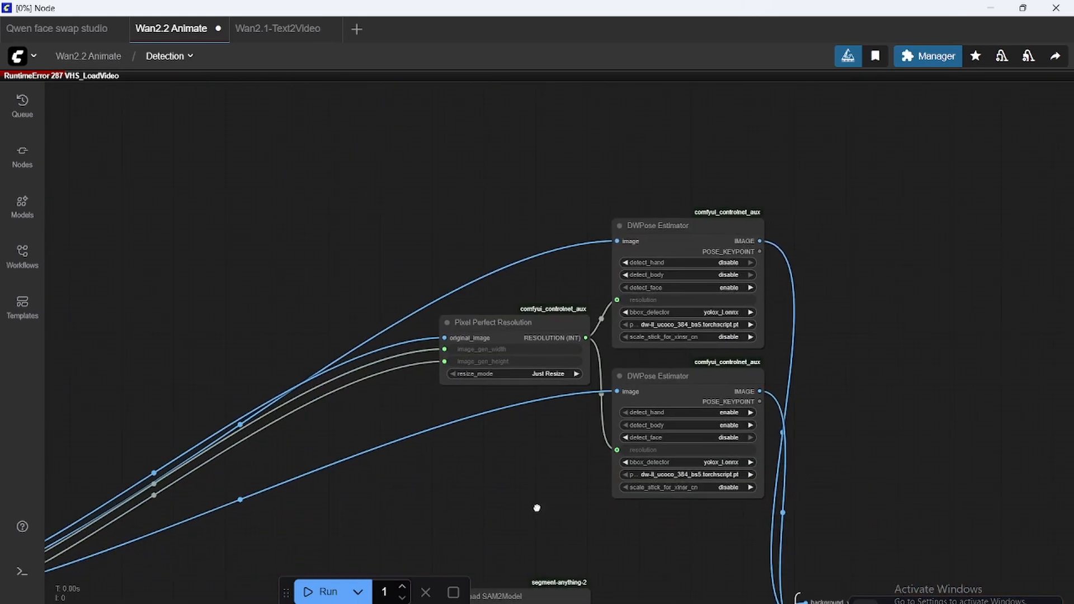
drag(531, 498, 479, 442)
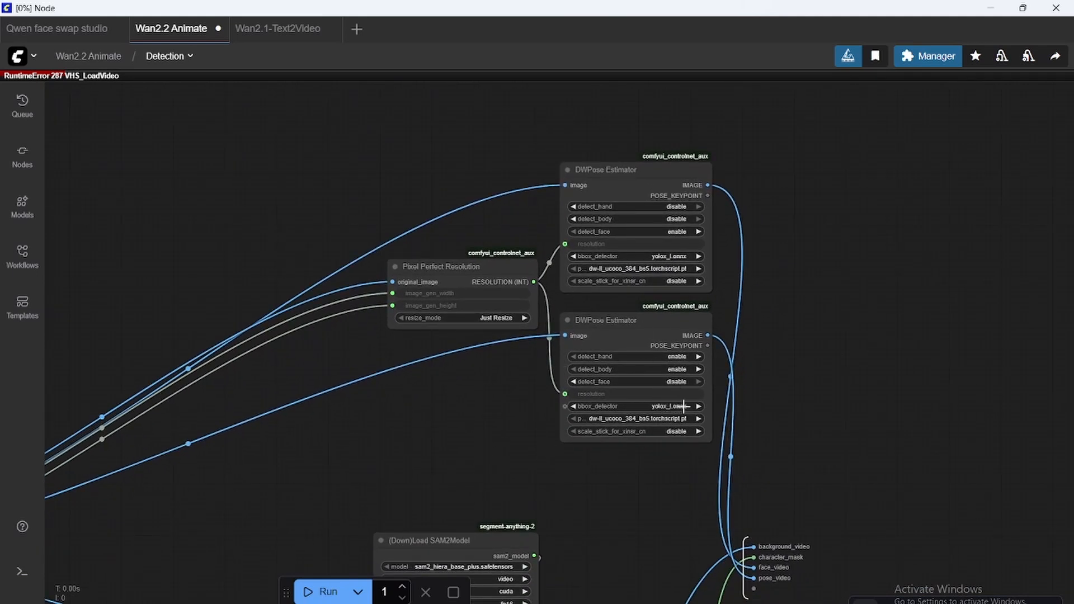
drag(457, 429, 623, 87)
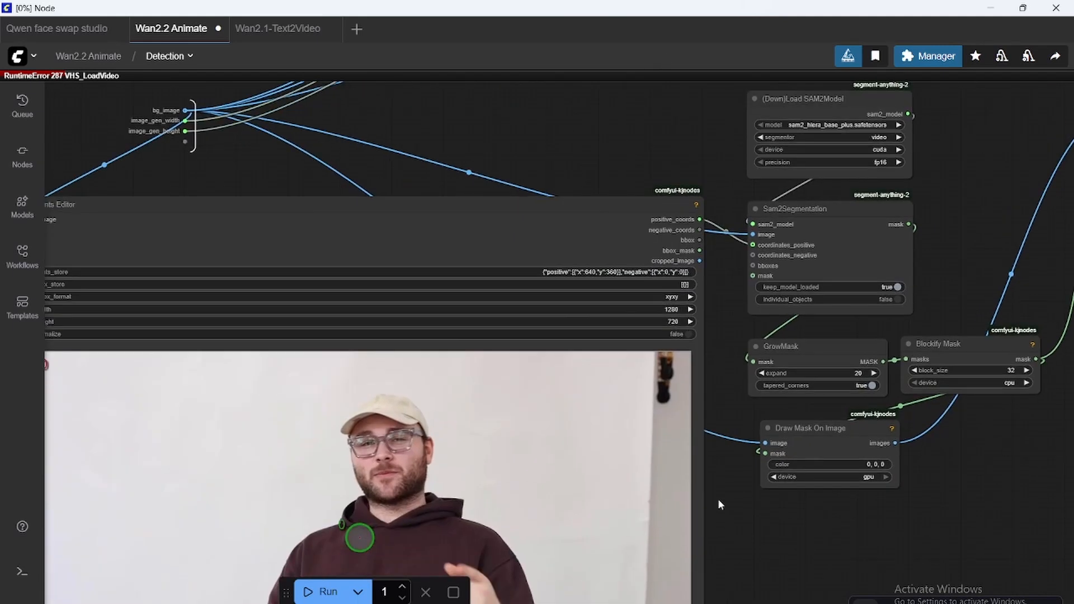
scroll(733, 505, up, 3)
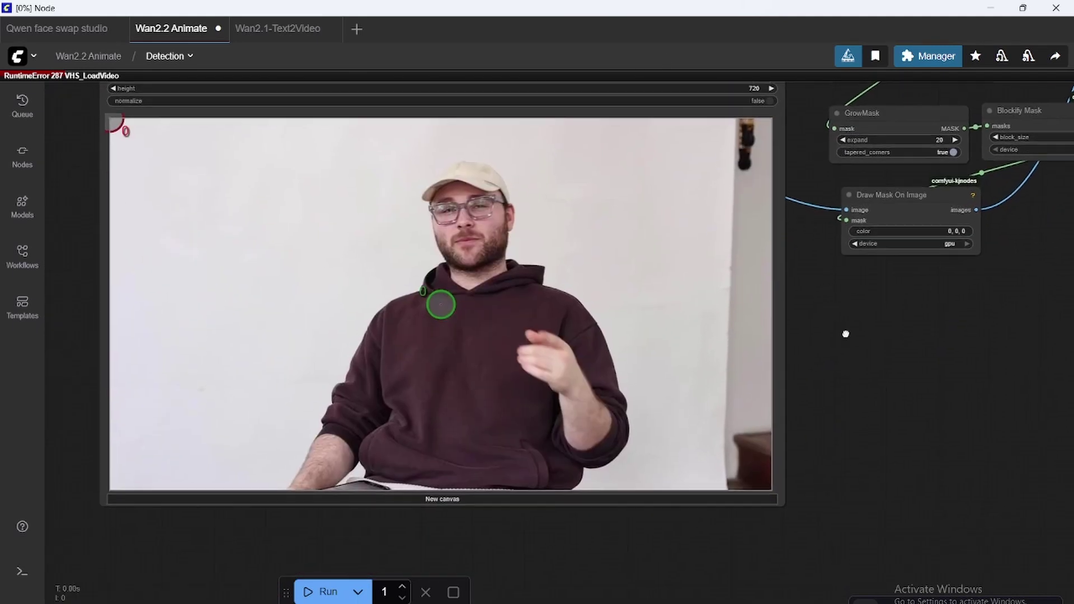
Start another run and pan across the Points Editor, segmentation and mask nodes while it processes
click(320, 592)
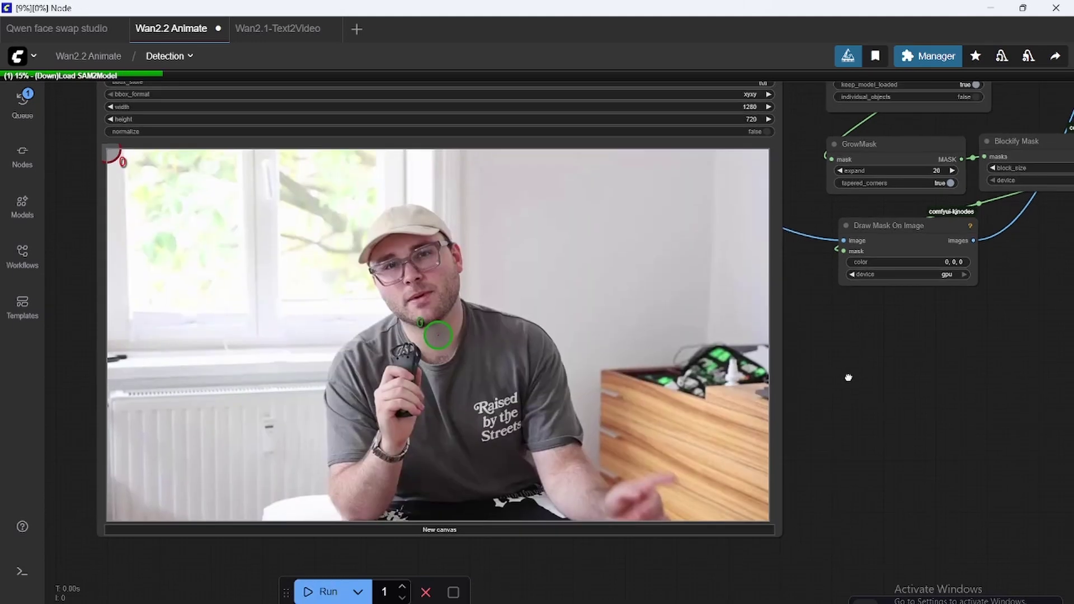
mouse_move(844, 315)
mouse_down()
mouse_move(863, 468)
mouse_move(839, 348)
mouse_up()
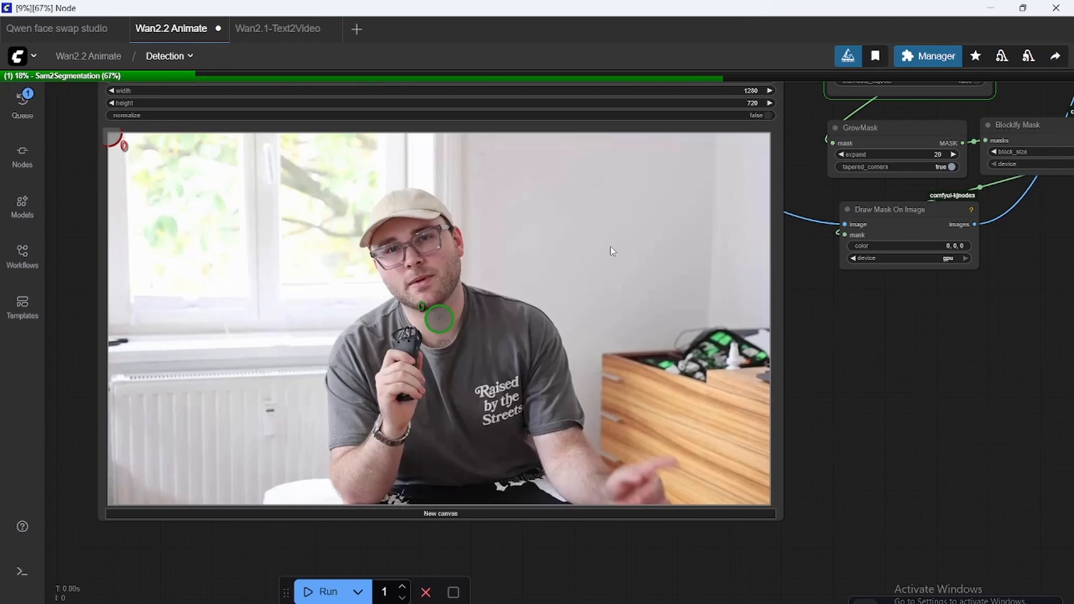
drag(847, 392, 837, 410)
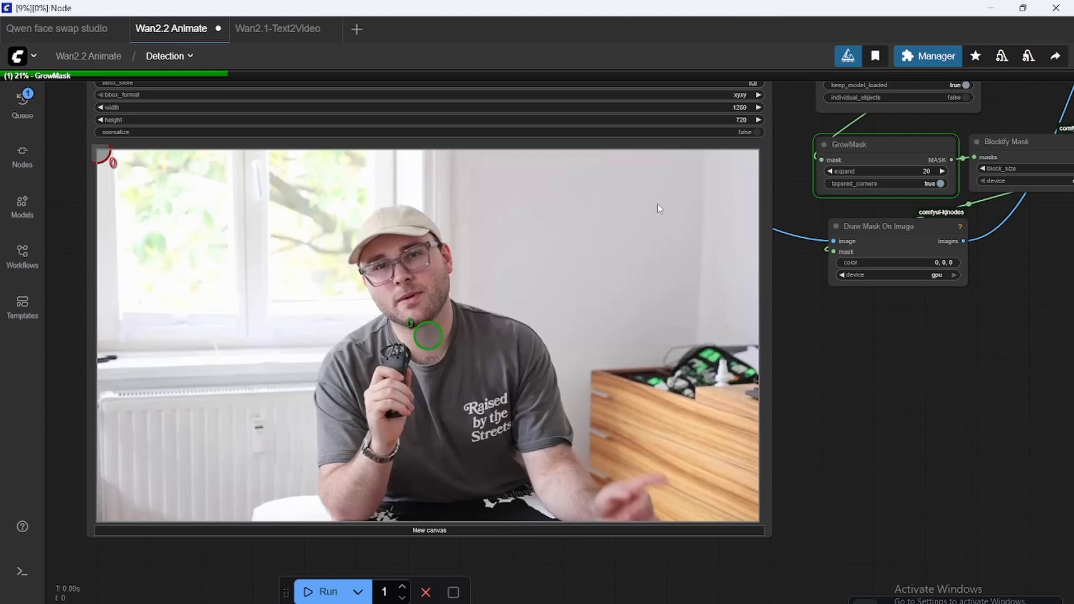
mouse_move(837, 433)
mouse_down()
mouse_move(805, 436)
mouse_move(848, 218)
mouse_move(829, 312)
mouse_up()
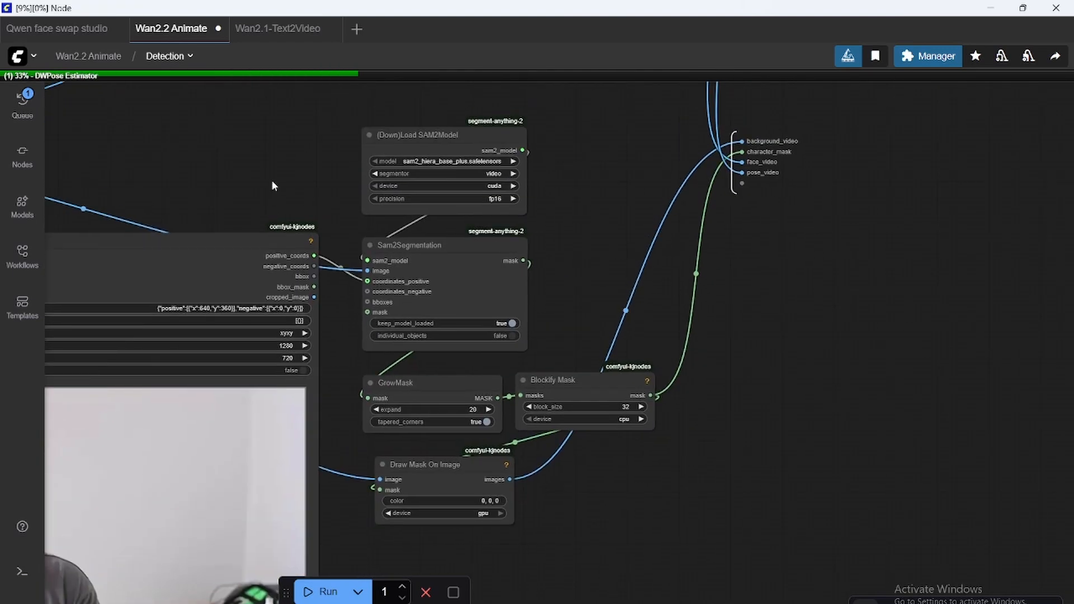
Return to the main Wan2.2 Animate graph via the breadcrumb and interrupt the running generation
click(92, 56)
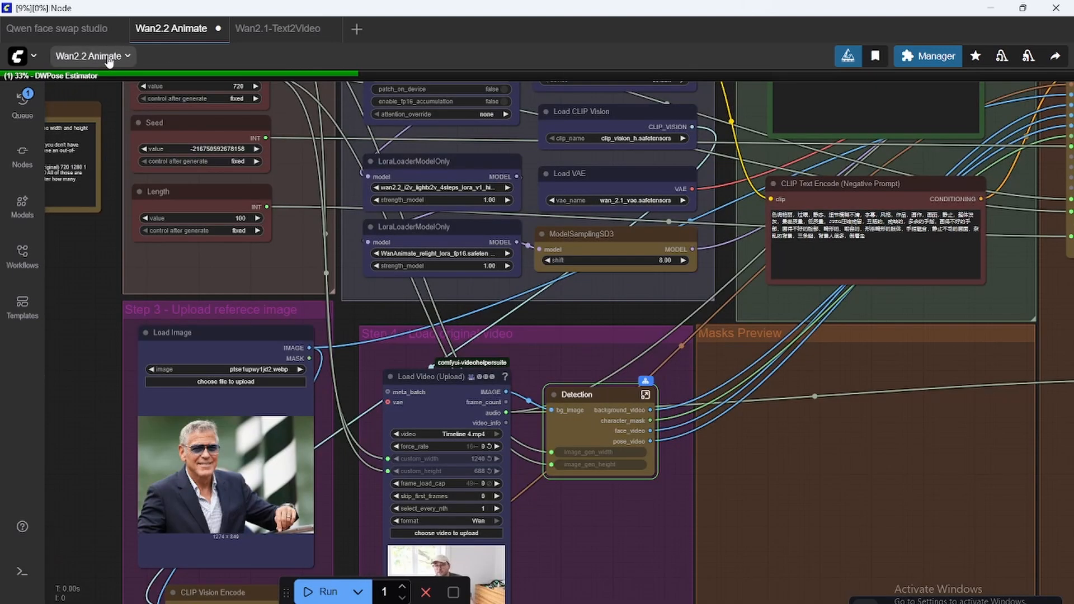
mouse_move(85, 271)
mouse_down()
mouse_move(166, 331)
mouse_move(155, 257)
mouse_up()
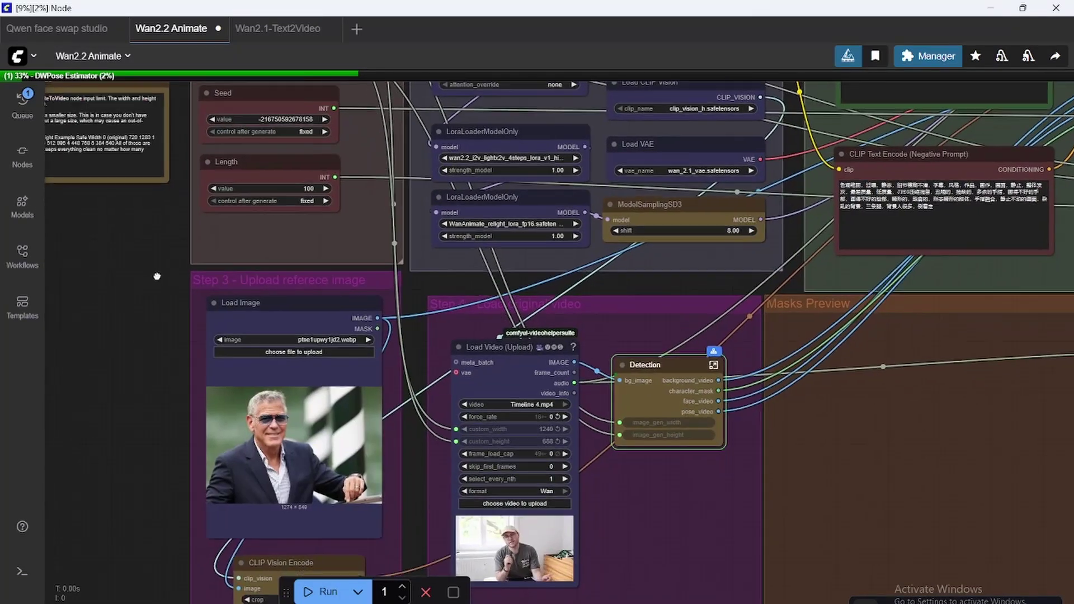
mouse_move(154, 257)
mouse_down()
mouse_move(159, 269)
mouse_move(66, 302)
mouse_up()
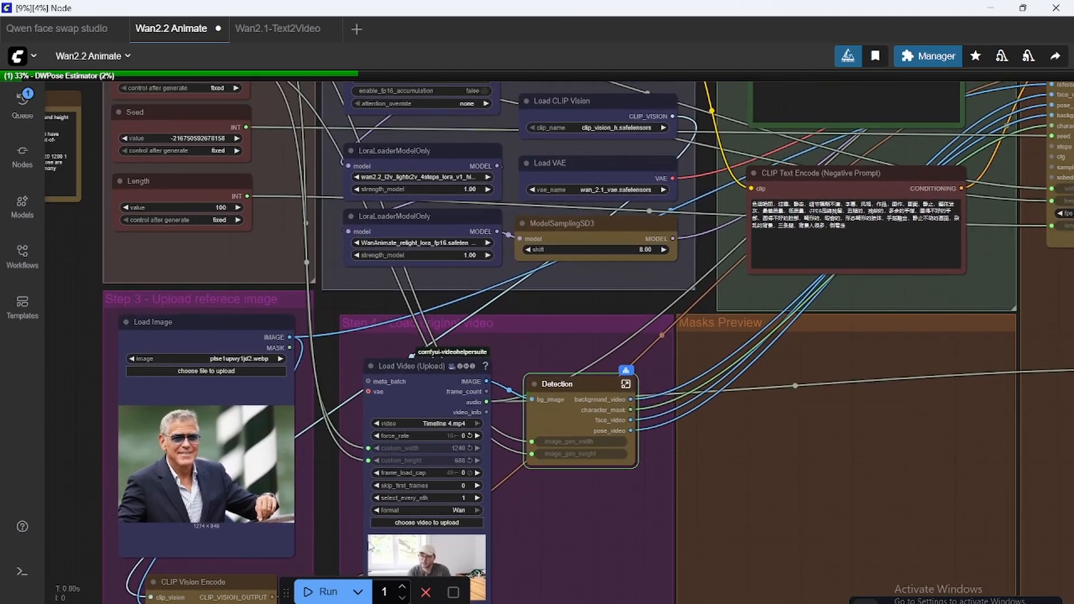
click(425, 592)
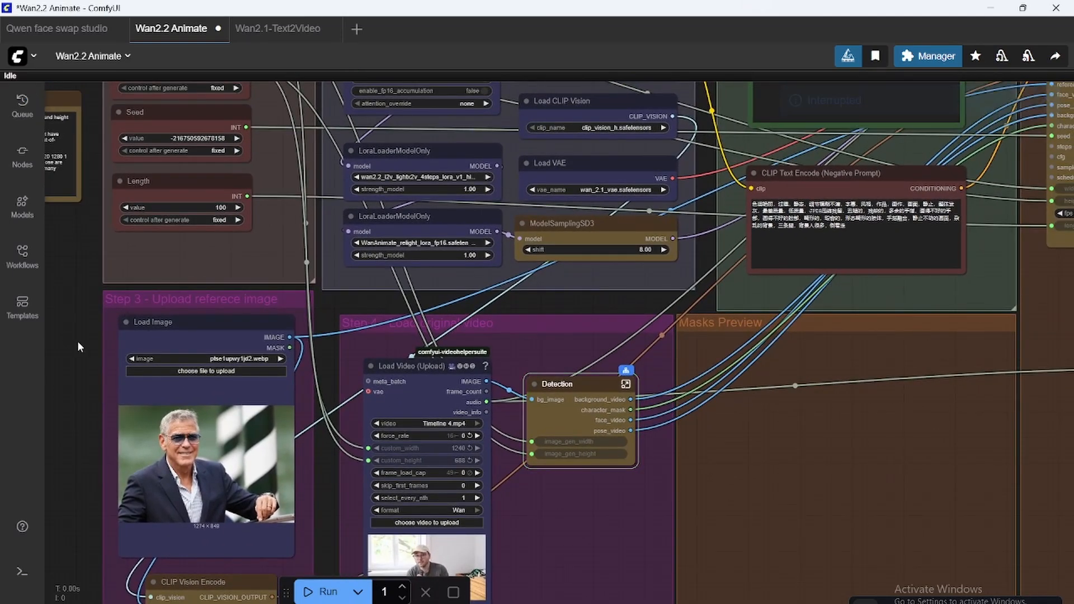
drag(77, 343, 239, 273)
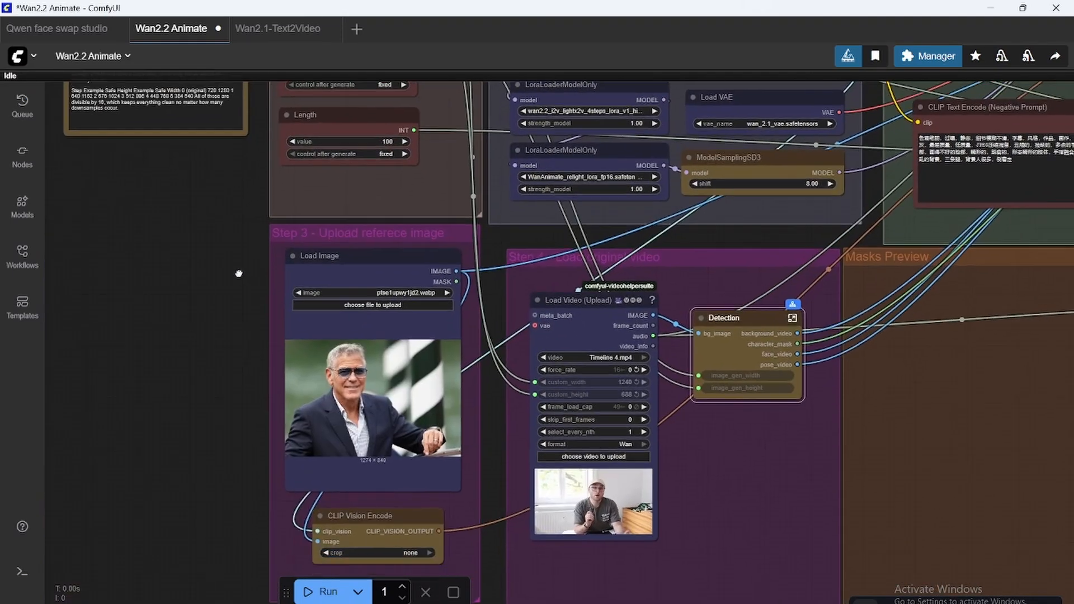
scroll(224, 341, up, 2)
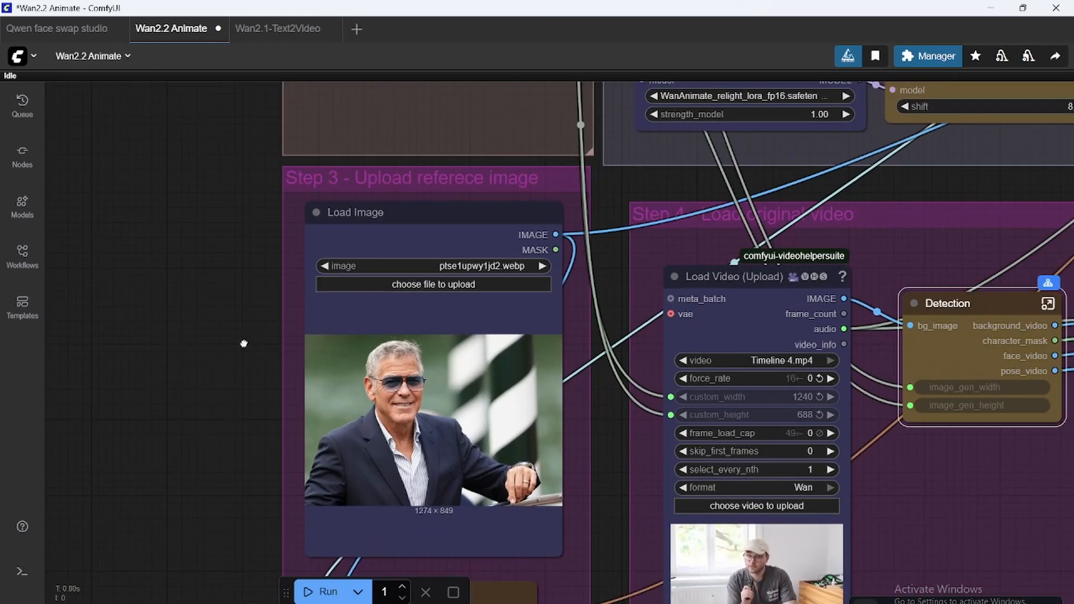
Set the Length node value to 49, then look over the sampling and input nodes
drag(244, 346, 219, 500)
double_click(421, 200)
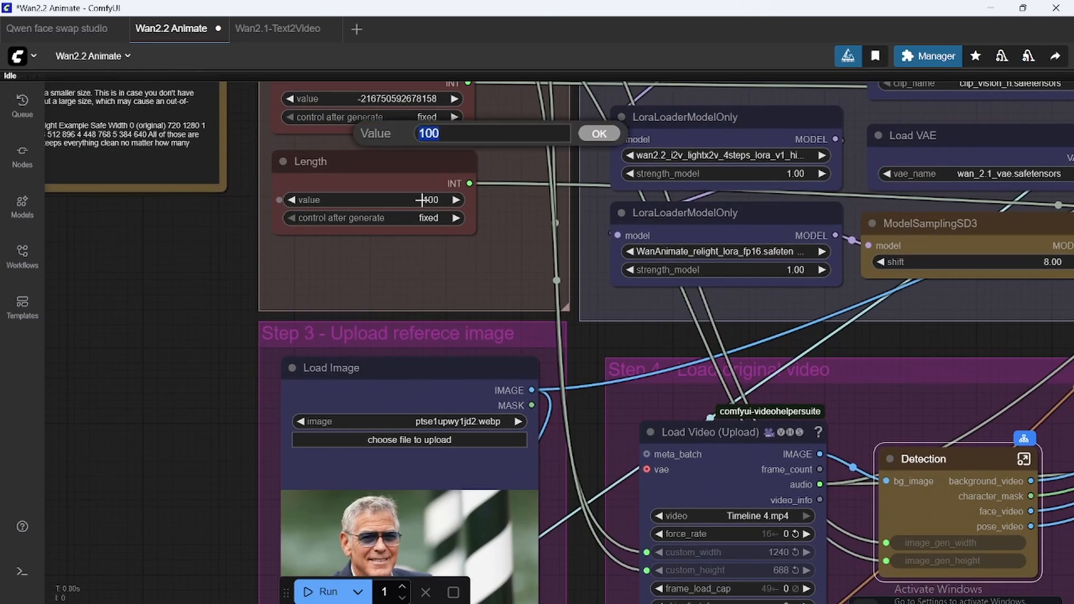
text(49)
key(Return)
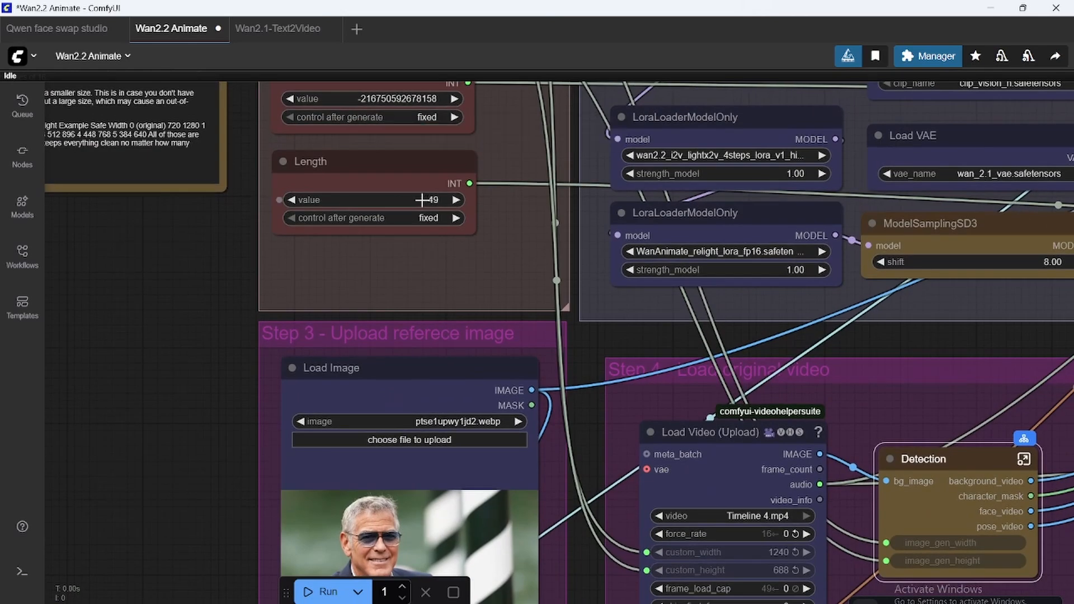
scroll(73, 348, down, 3)
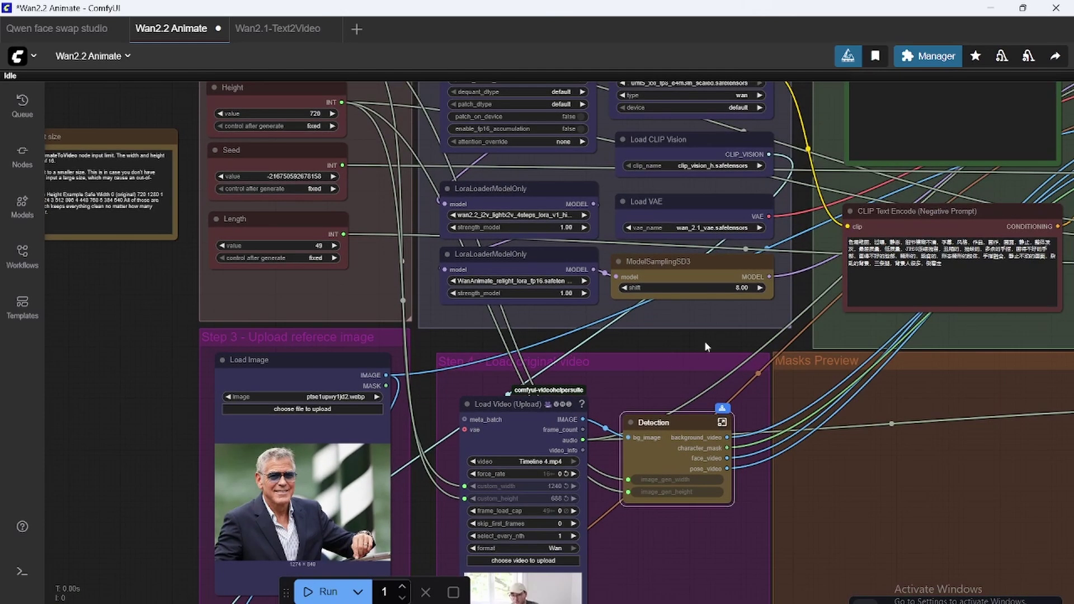
drag(706, 340, 857, 399)
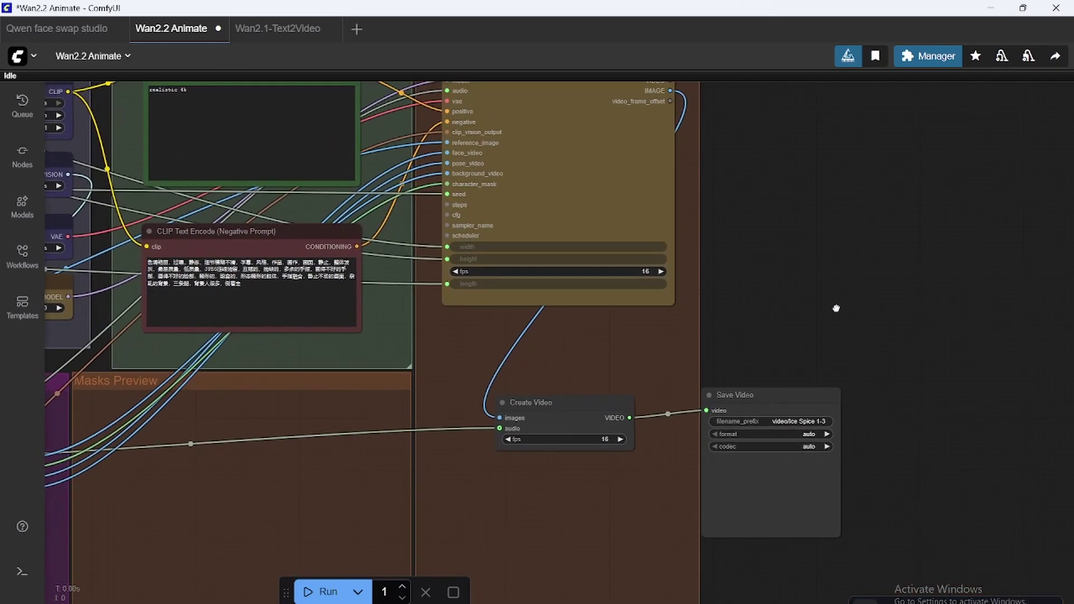
drag(857, 399, 979, 127)
scroll(676, 351, down, 2)
drag(375, 528, 792, 538)
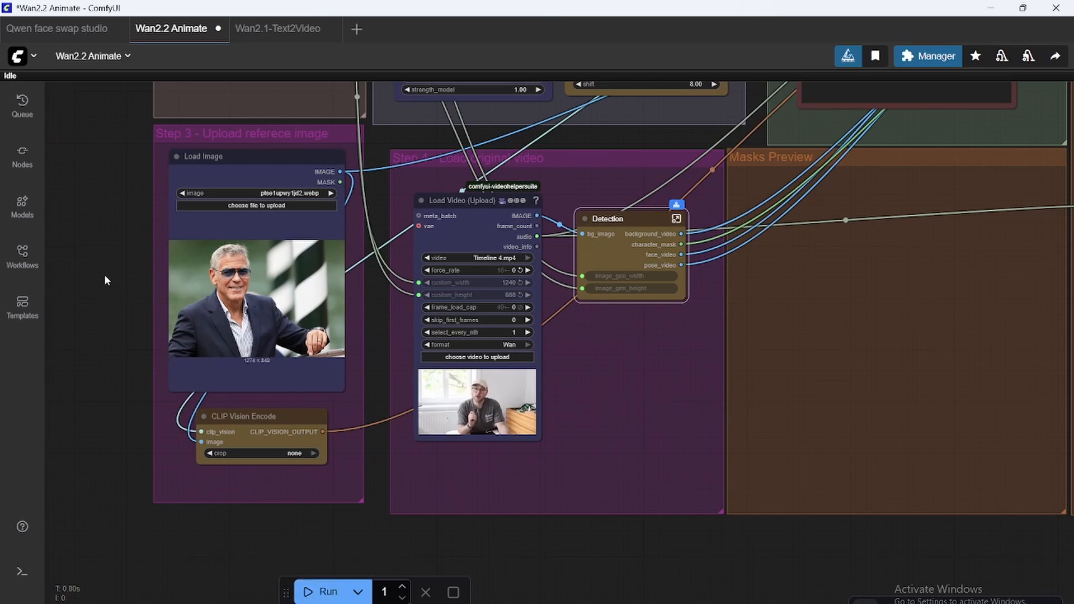
Run the workflow with Length 49 and show the execution Logs panel from the sidebar
drag(105, 286, 128, 399)
click(319, 591)
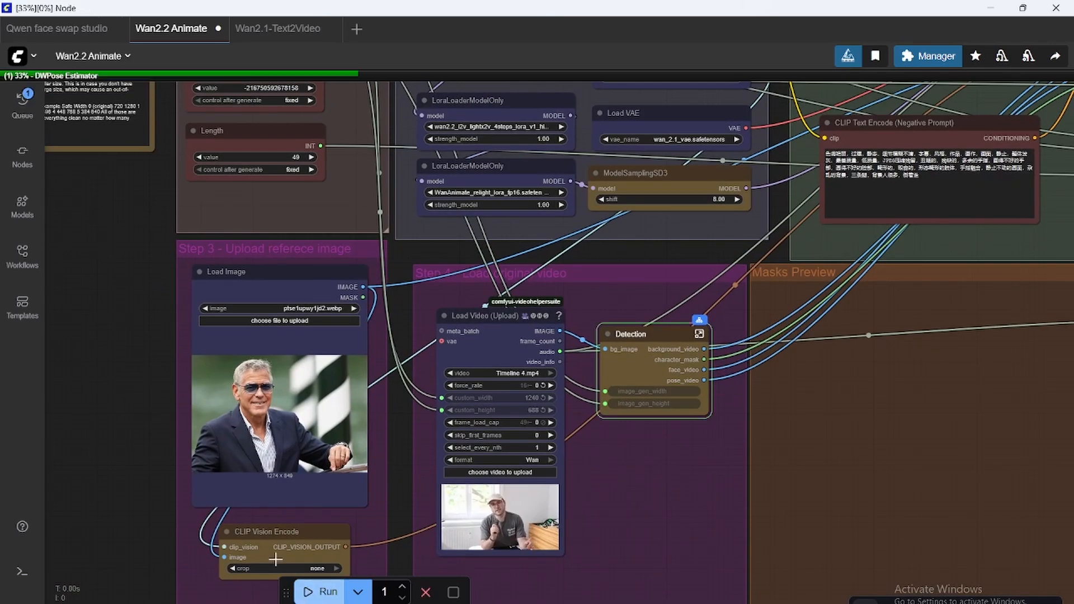
mouse_move(137, 352)
mouse_down()
mouse_move(140, 473)
mouse_move(96, 535)
mouse_move(108, 439)
mouse_up()
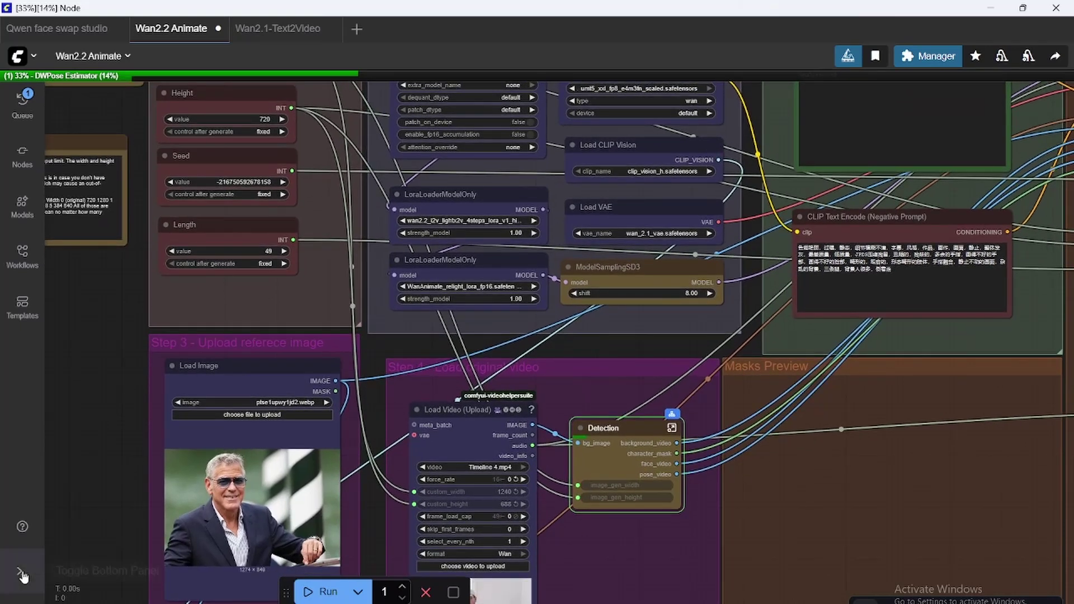
click(23, 572)
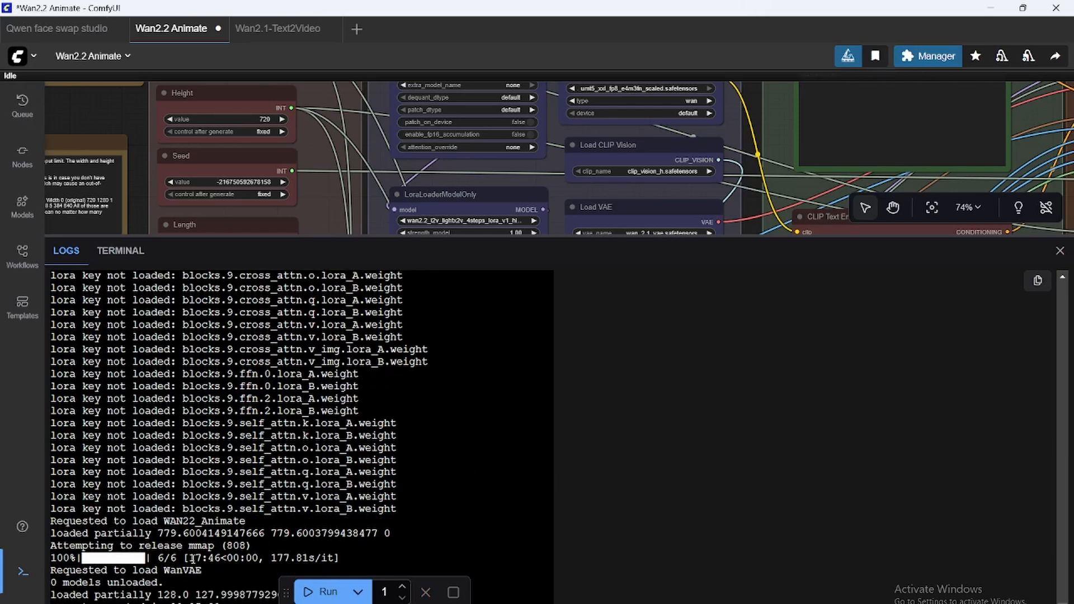
Close the Logs panel so the sampling and video output nodes fill the canvas again
click(217, 560)
click(1062, 250)
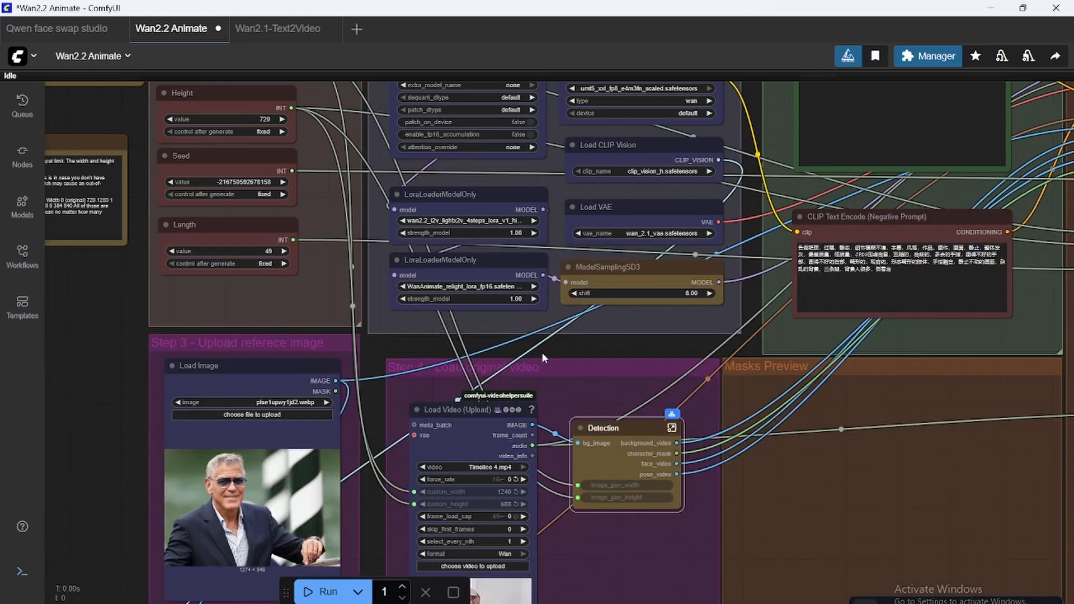
mouse_move(605, 345)
mouse_down()
mouse_move(279, 457)
mouse_move(213, 538)
mouse_up()
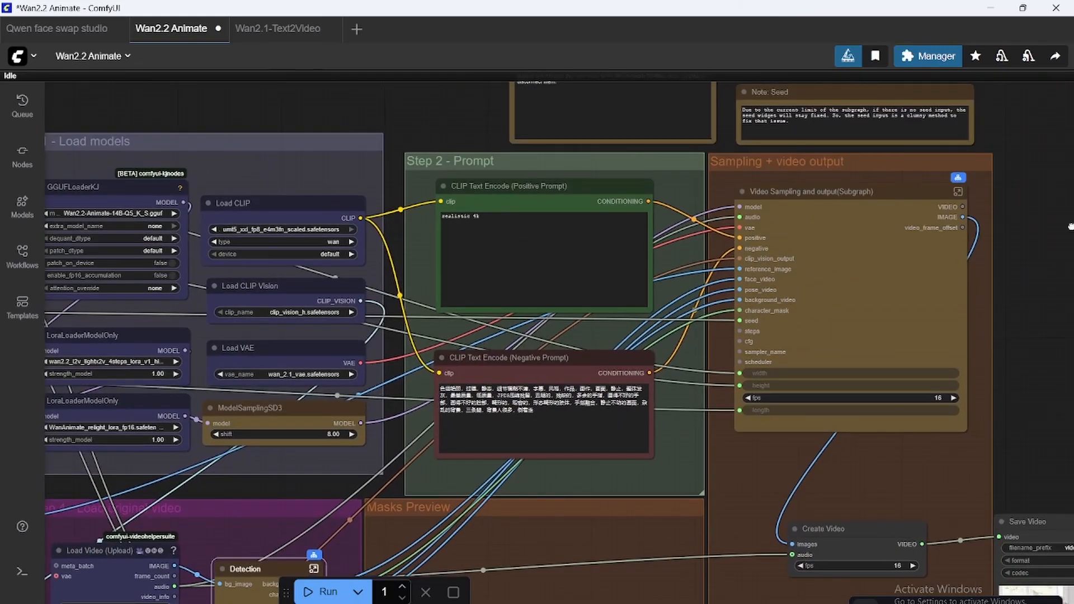
View the generated video in the Save Video node and show the Queue run history
drag(1066, 226, 730, 126)
scroll(915, 385, up, 5)
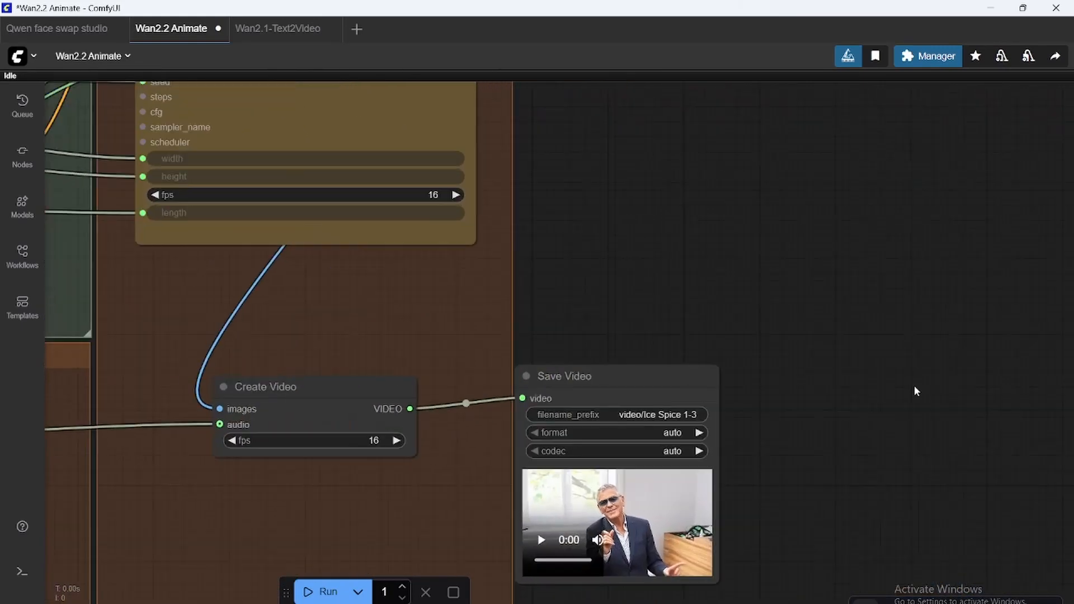
drag(914, 385, 900, 210)
scroll(901, 316, up, 4)
scroll(664, 348, up, 3)
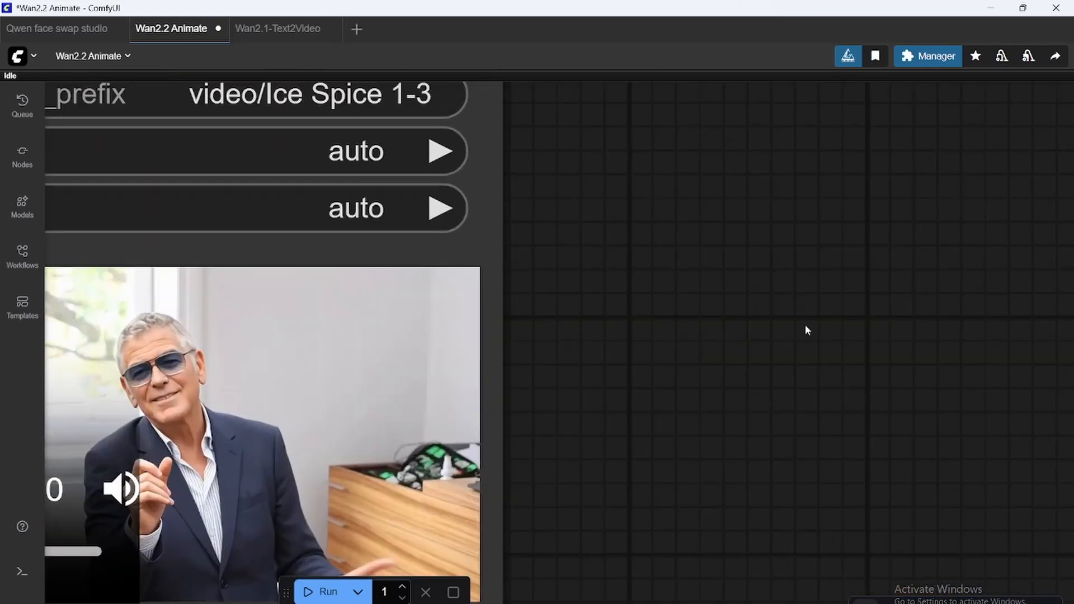
drag(664, 348, 848, 286)
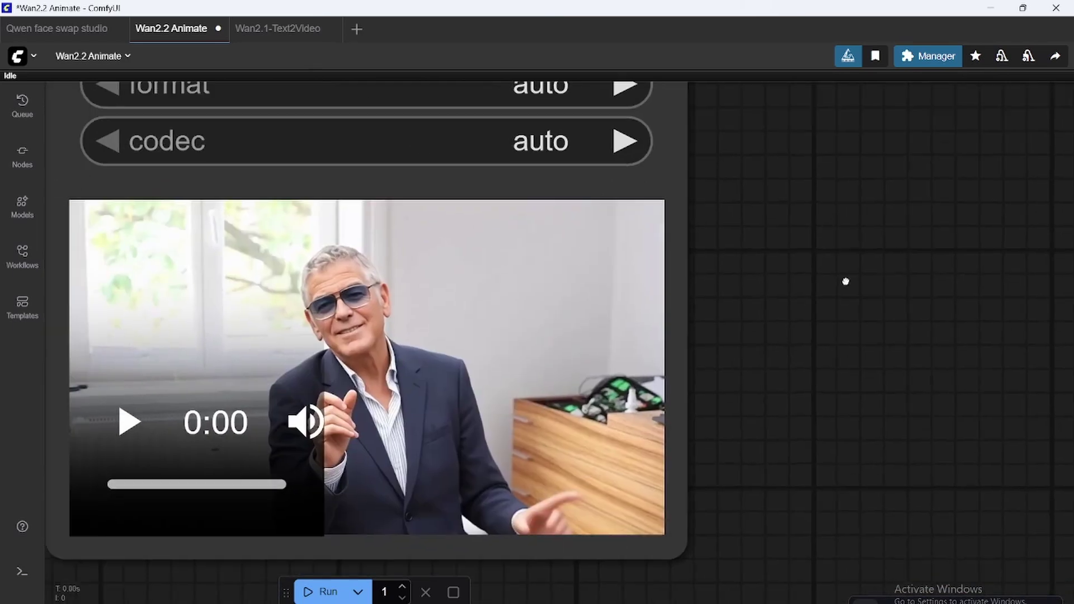
click(28, 109)
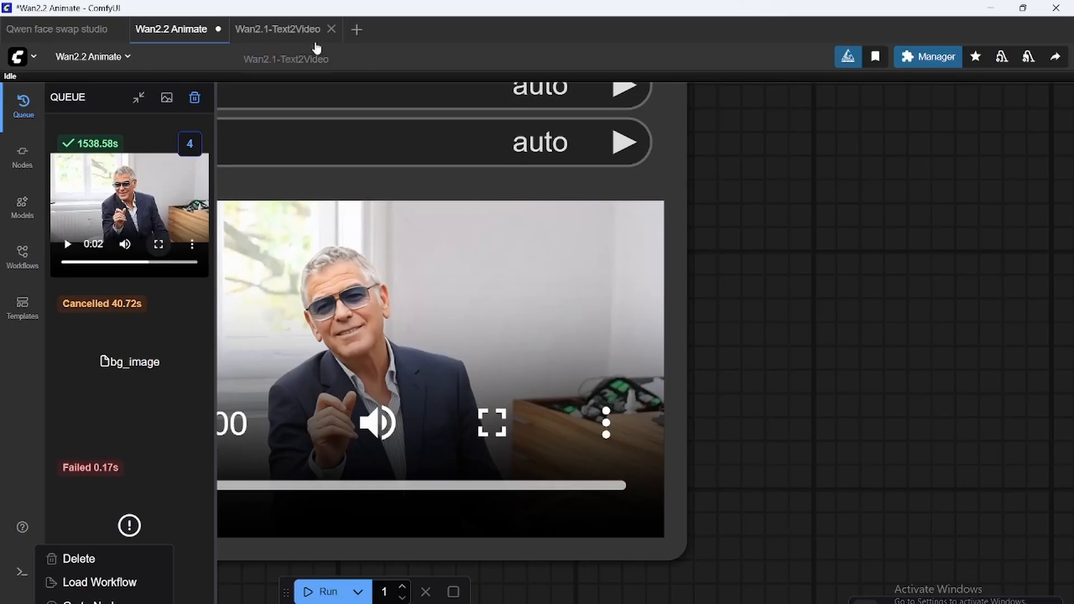
Close the Wan2.1-Text2Video workflow tab and start choosing a new input video on Load Video
click(277, 29)
click(332, 33)
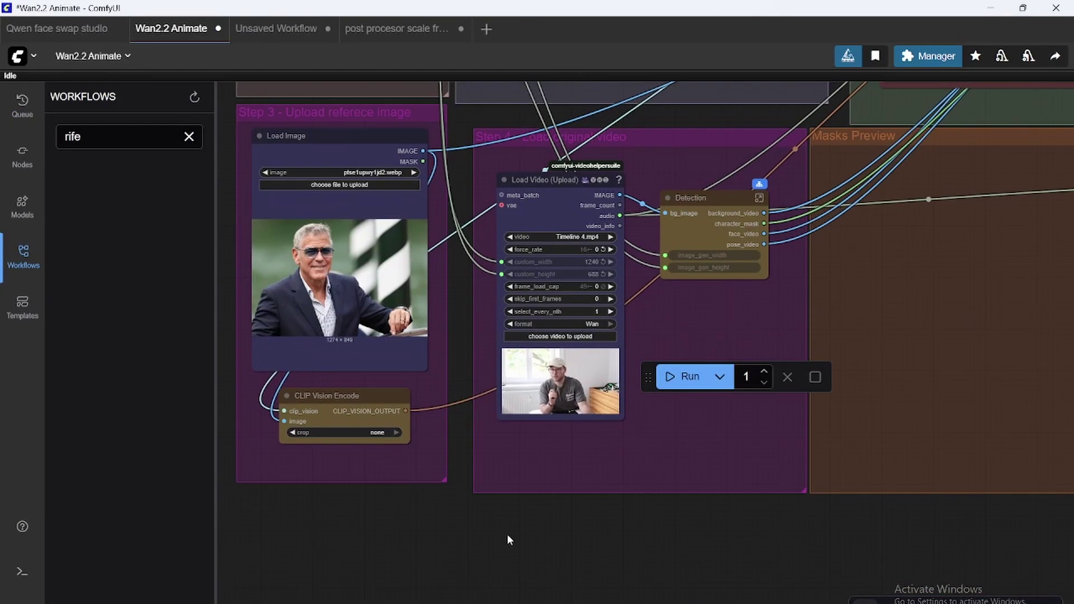
scroll(507, 534, up, 2)
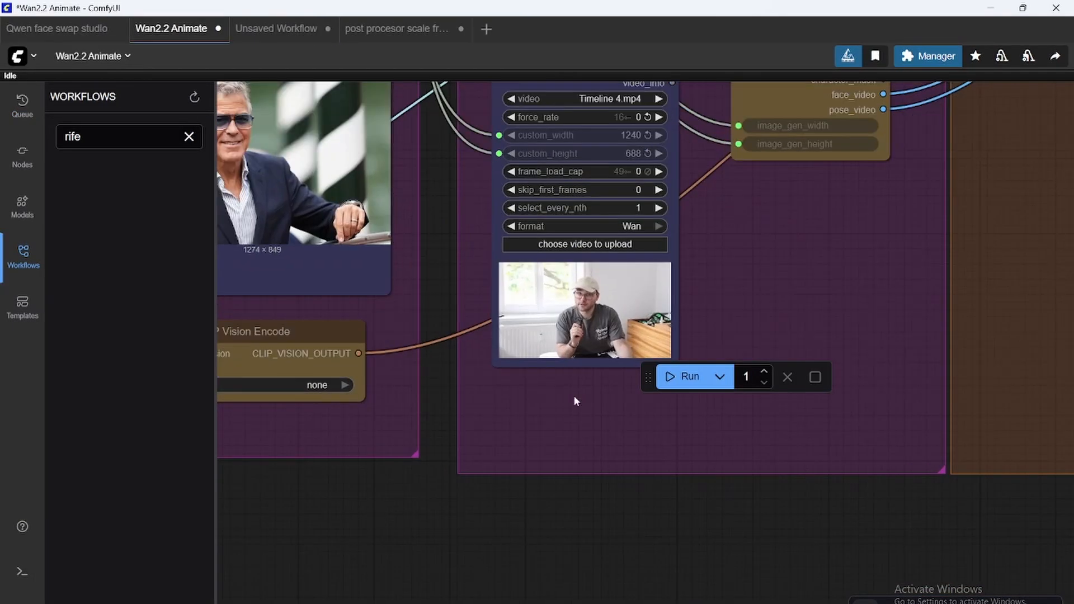
click(625, 246)
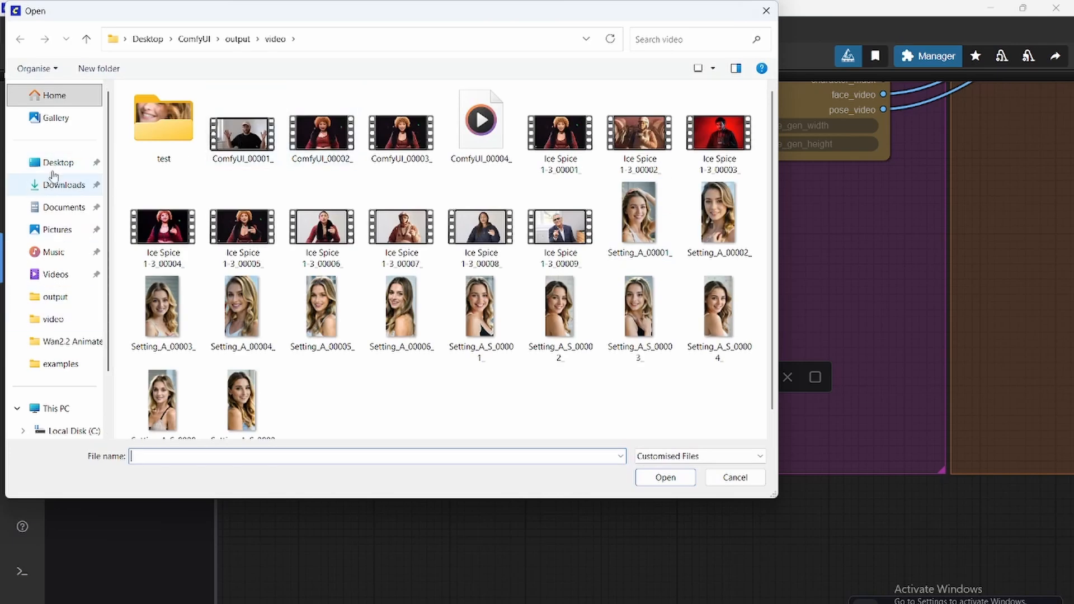
Load Timeline 5.mp4 from the Desktop examples folder as the input video
click(53, 165)
click(489, 126)
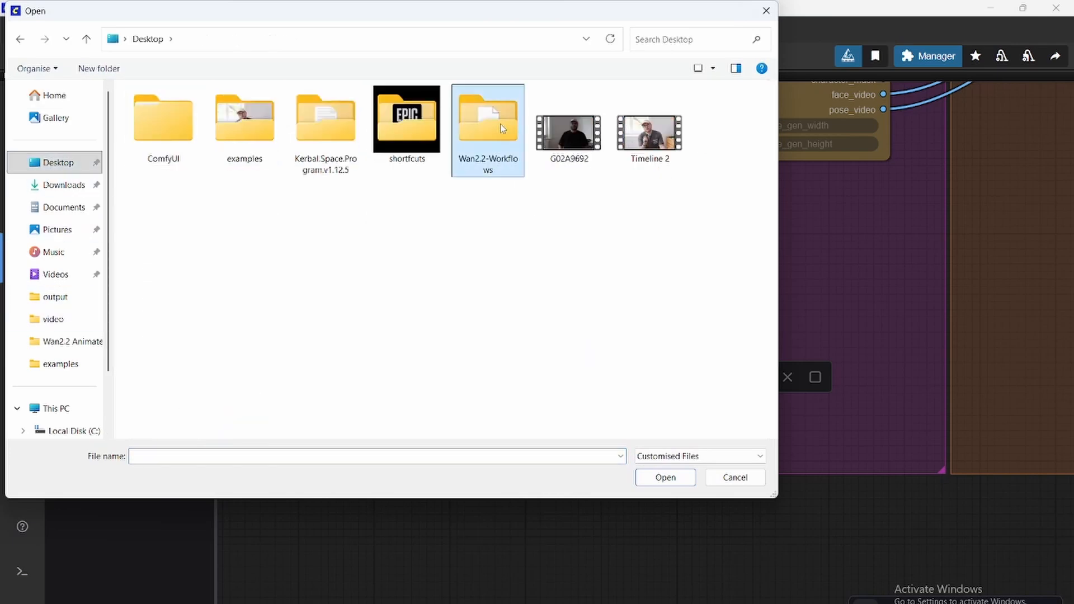
double_click(244, 126)
double_click(243, 130)
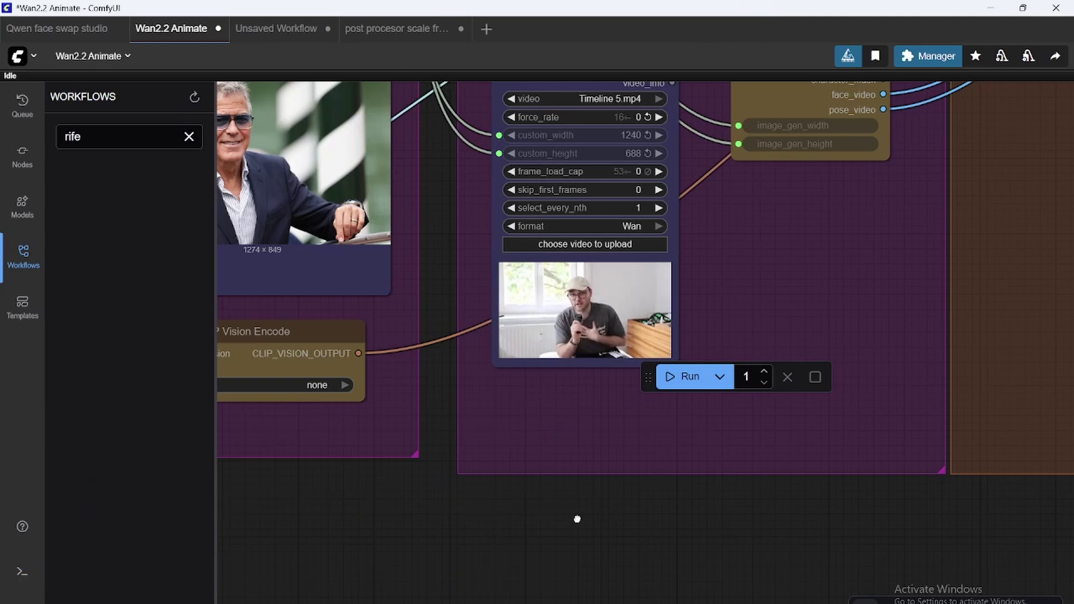
Read the 'Switch to Move mode' note near the Step 2 Prompt group
drag(578, 520, 616, 576)
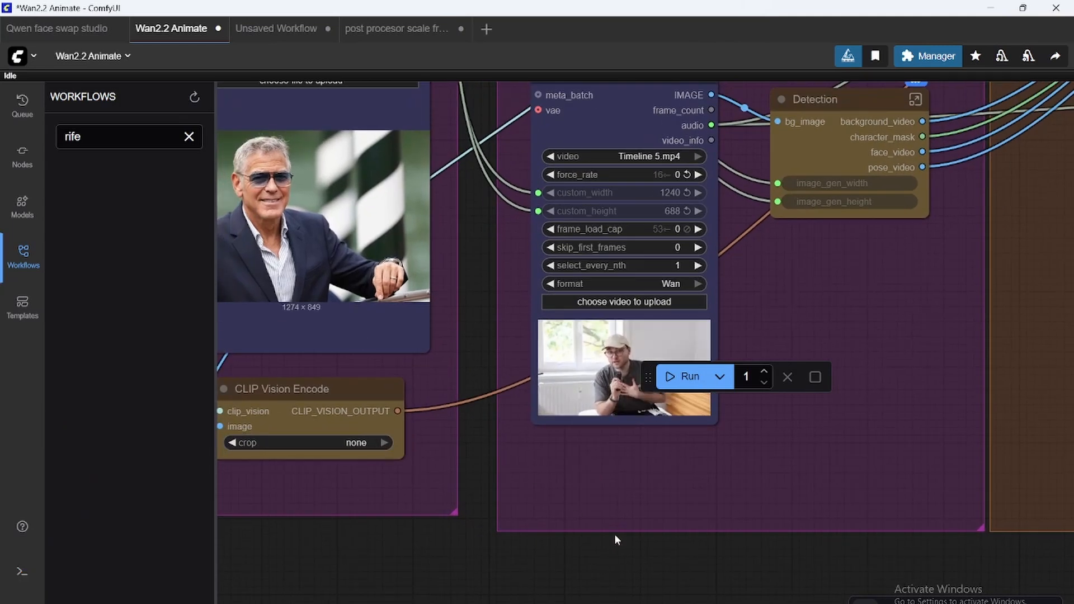
scroll(741, 493, down, 2)
scroll(741, 494, down, 1)
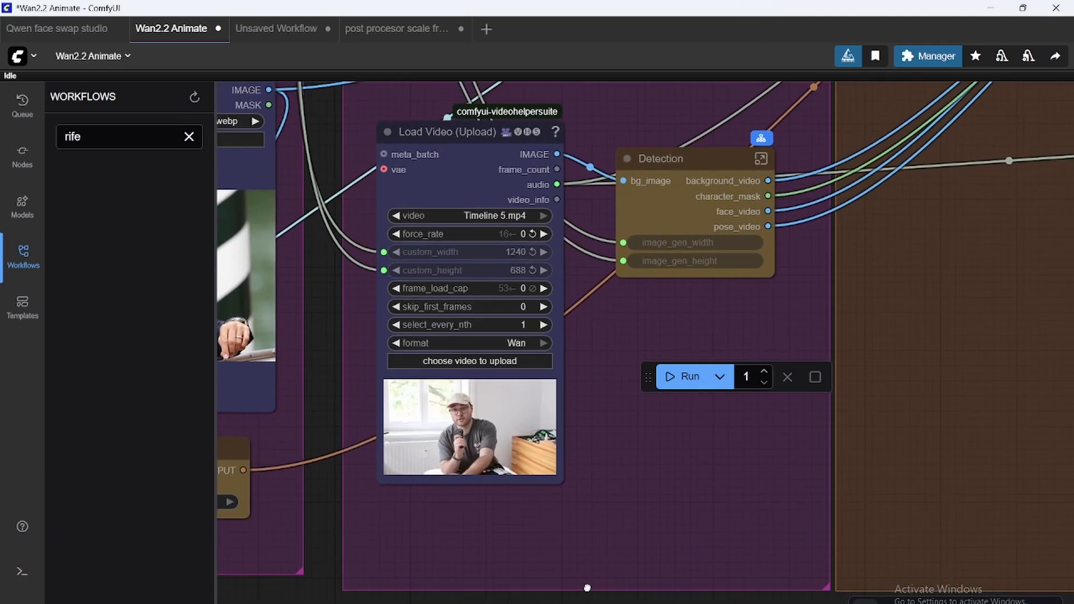
scroll(658, 442, down, 2)
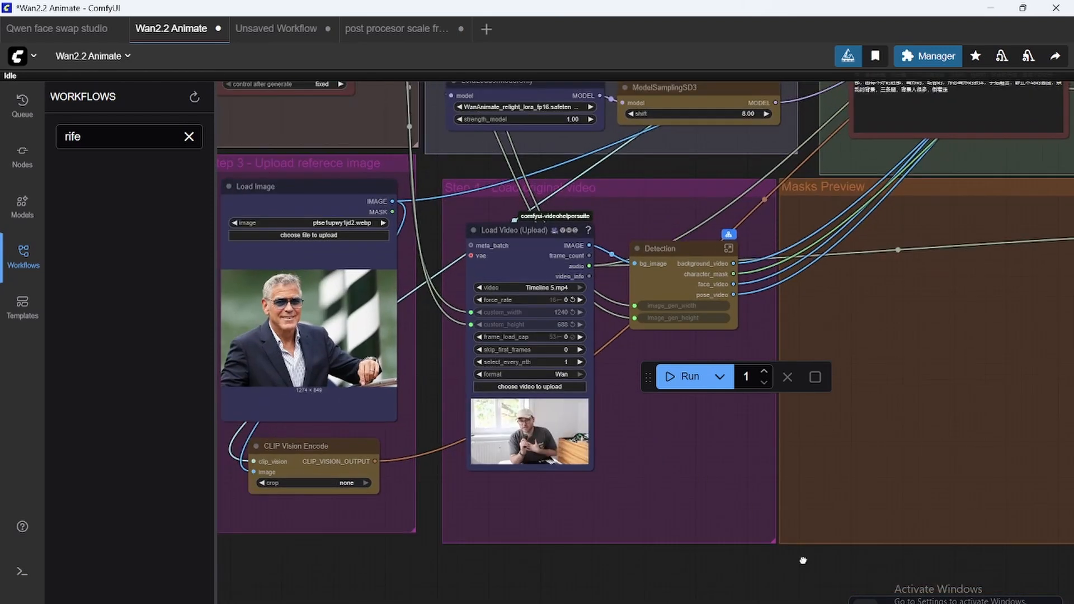
scroll(699, 473, up, 2)
scroll(739, 377, up, 1)
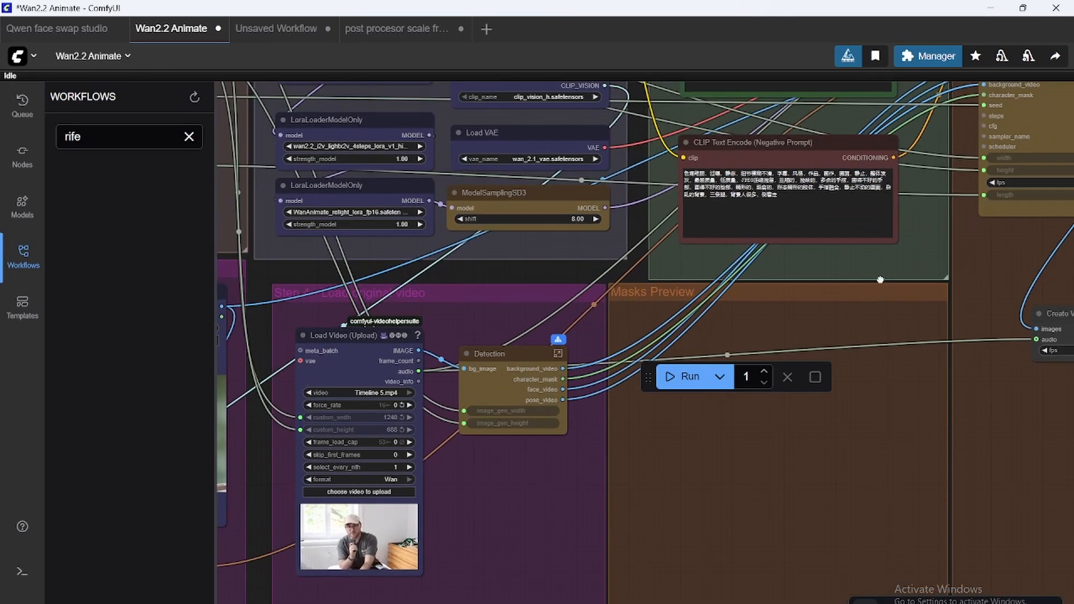
mouse_move(748, 340)
mouse_down()
mouse_move(679, 384)
mouse_move(653, 550)
mouse_up()
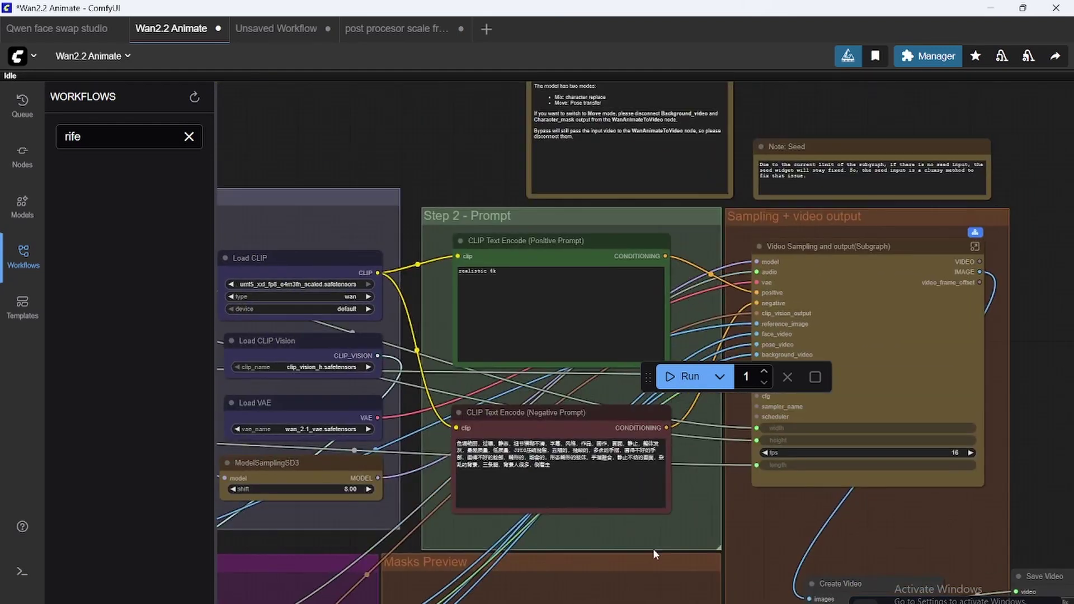
drag(751, 184, 743, 221)
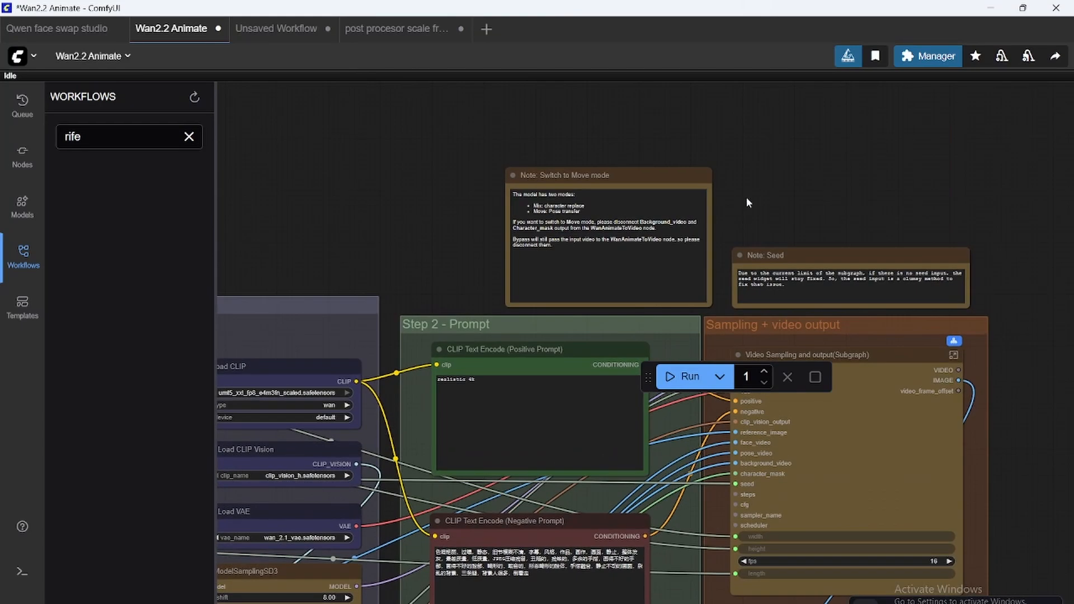
scroll(746, 198, up, 3)
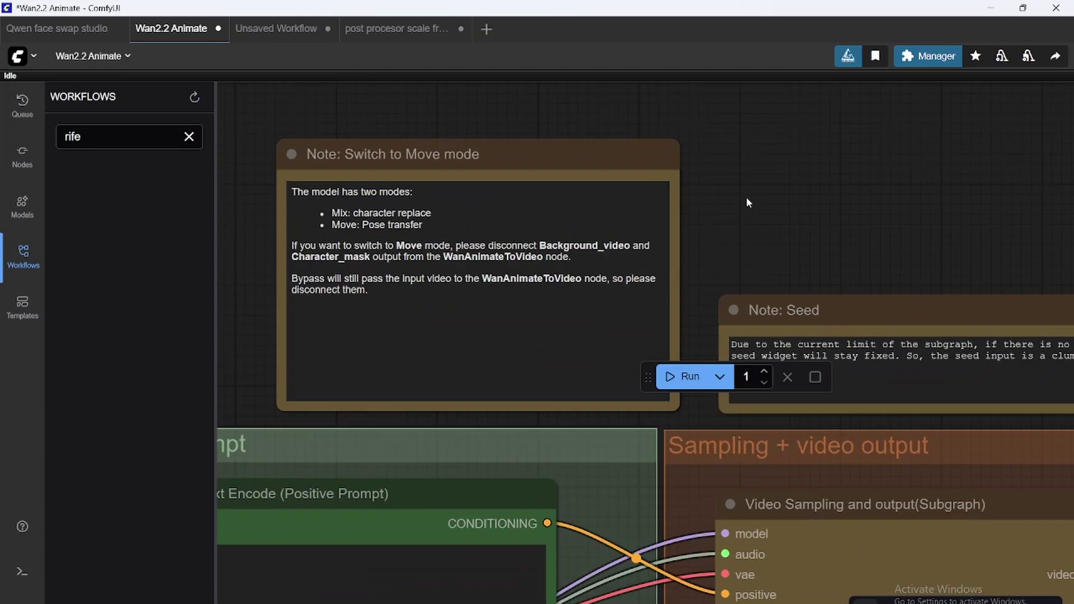
click(333, 220)
click(461, 222)
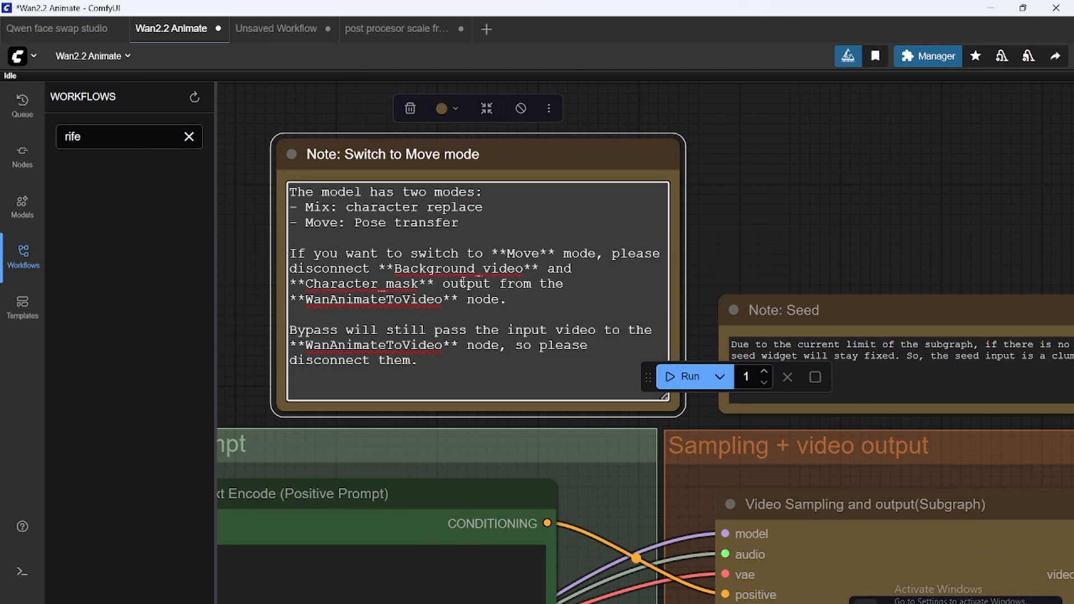
click(726, 220)
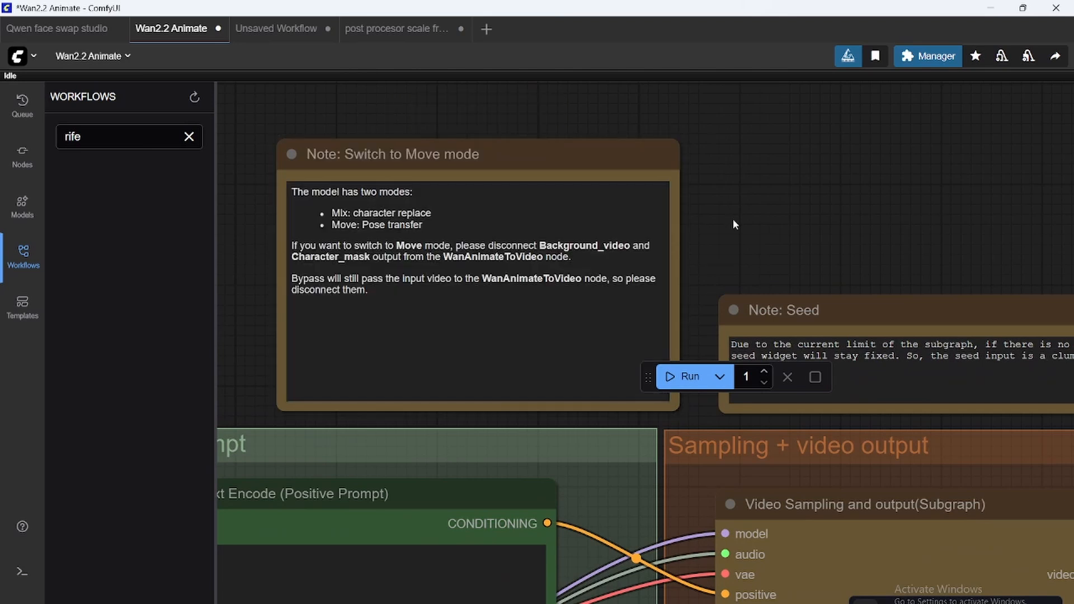
scroll(733, 220, down, 3)
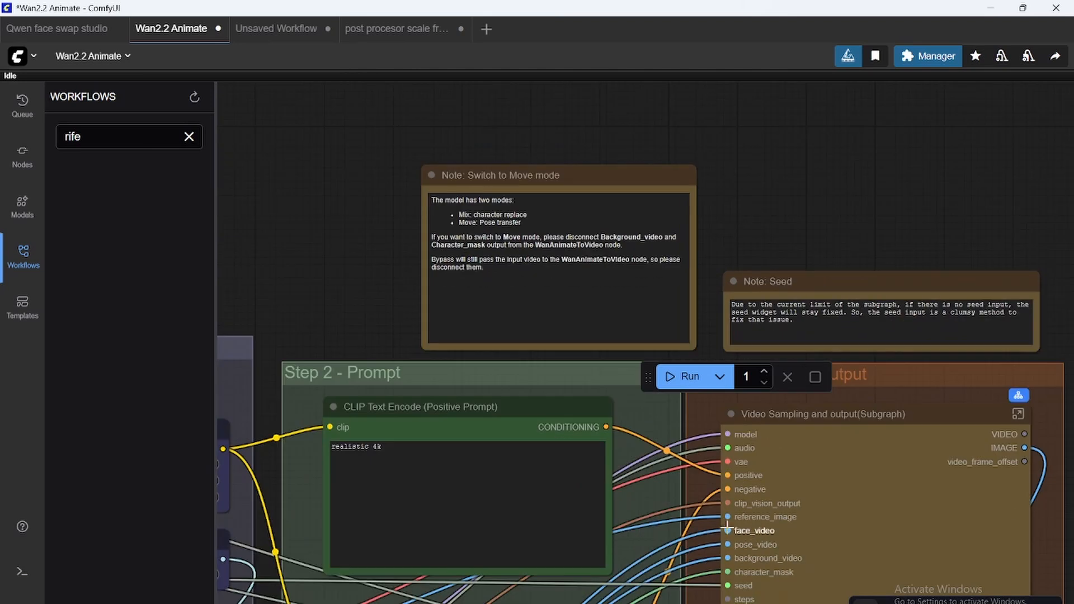
Disconnect the background_video and character_mask links on the Video Sampling and output subgraph for Move mode
right_click(729, 559)
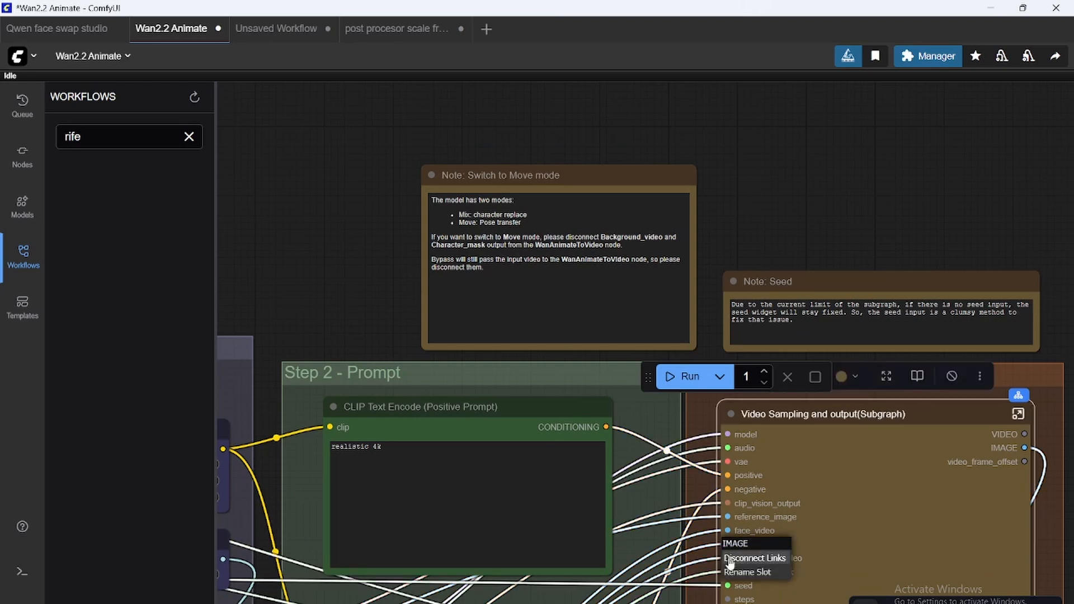
click(738, 557)
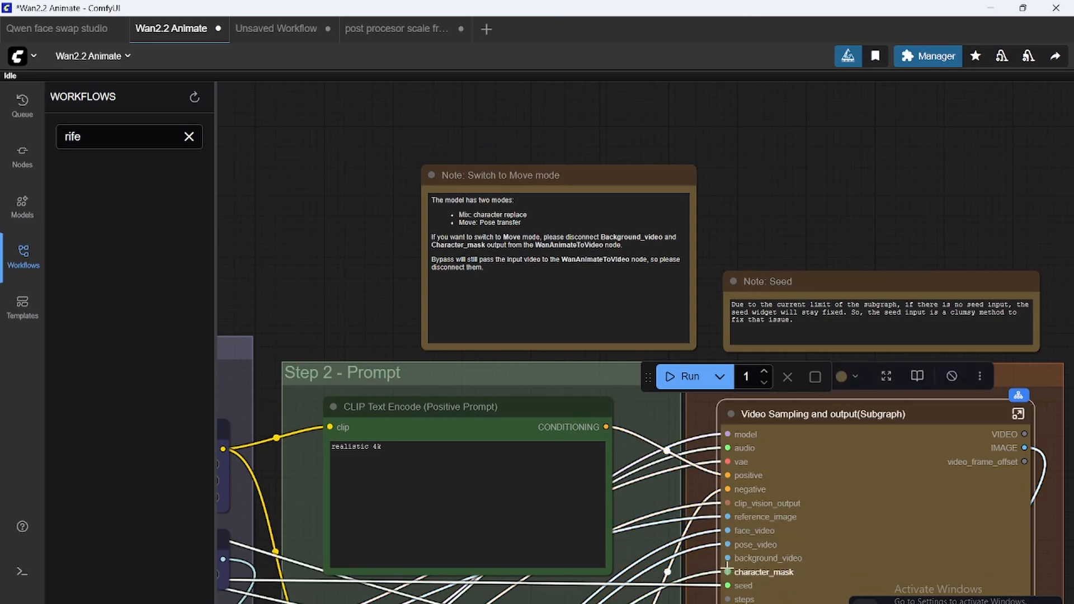
right_click(729, 571)
click(743, 580)
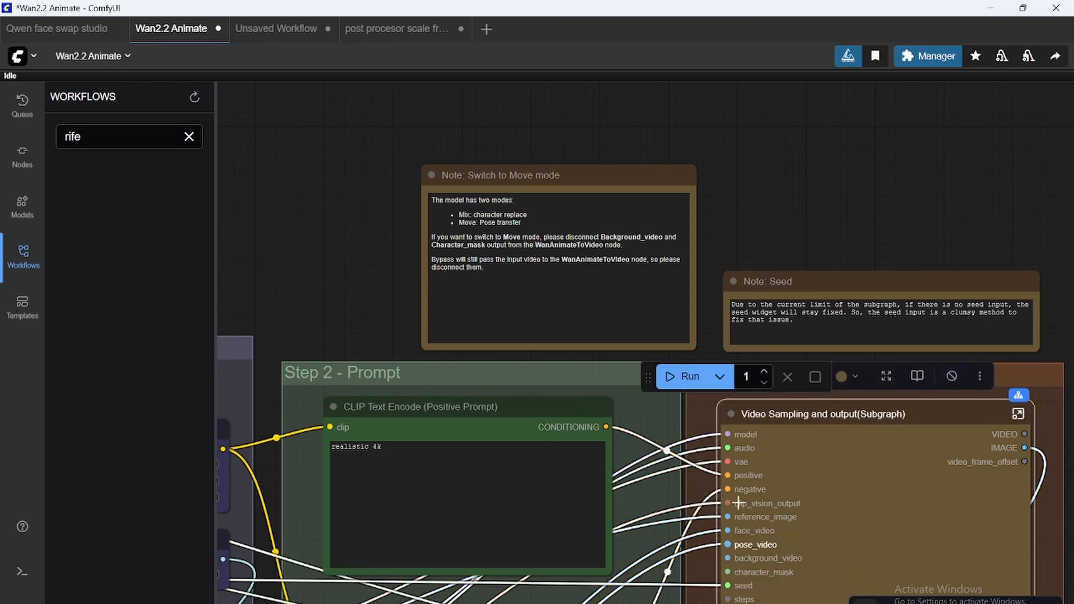
Start the workflow, then interrupt the run before it finishes
click(688, 377)
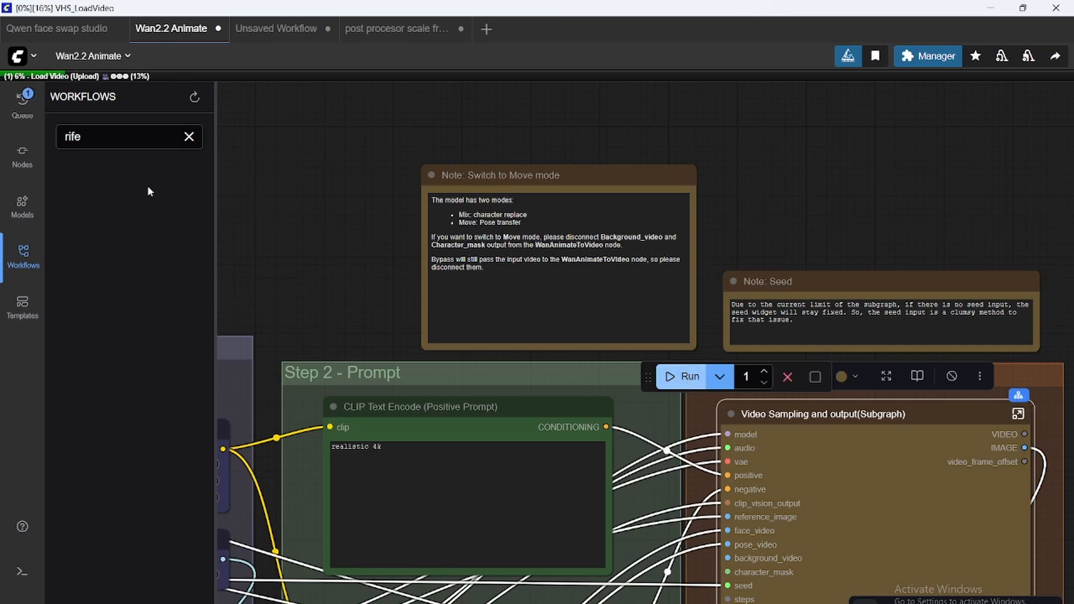
drag(420, 216, 461, 207)
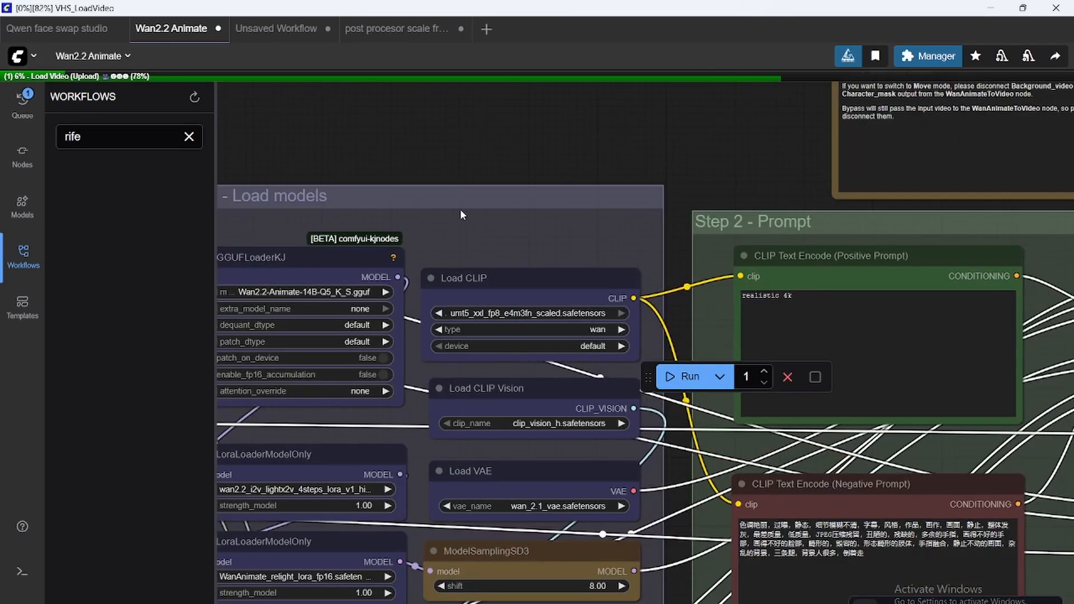
click(787, 377)
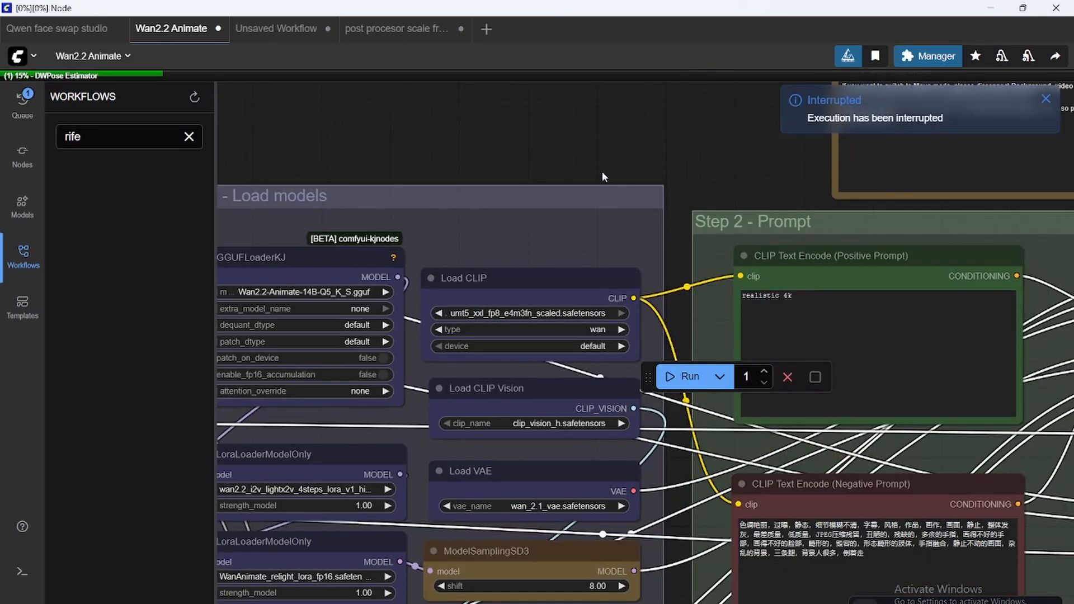
scroll(602, 171, down, 2)
Set the Length frame count to 53 so all input frames are covered
drag(602, 172, 648, 101)
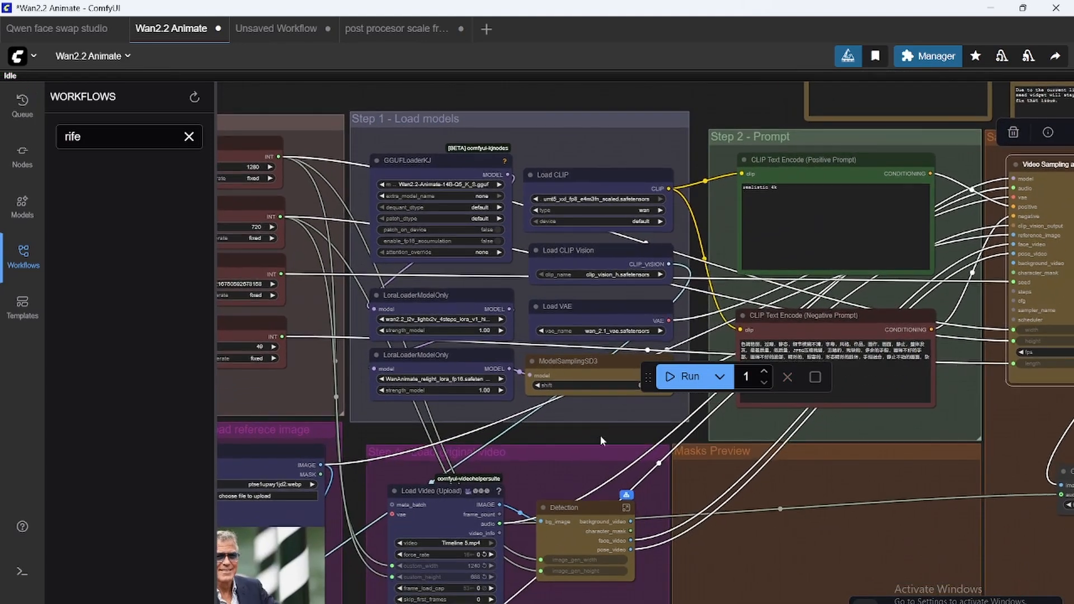
drag(606, 427, 672, 320)
scroll(673, 320, up, 2)
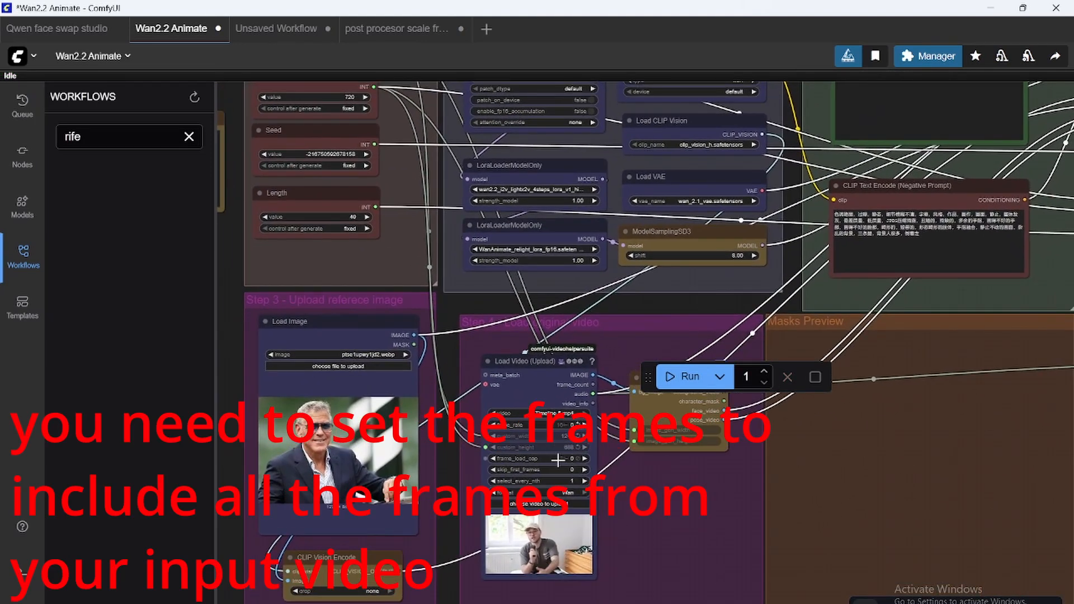
double_click(353, 216)
text(81)
key(Return)
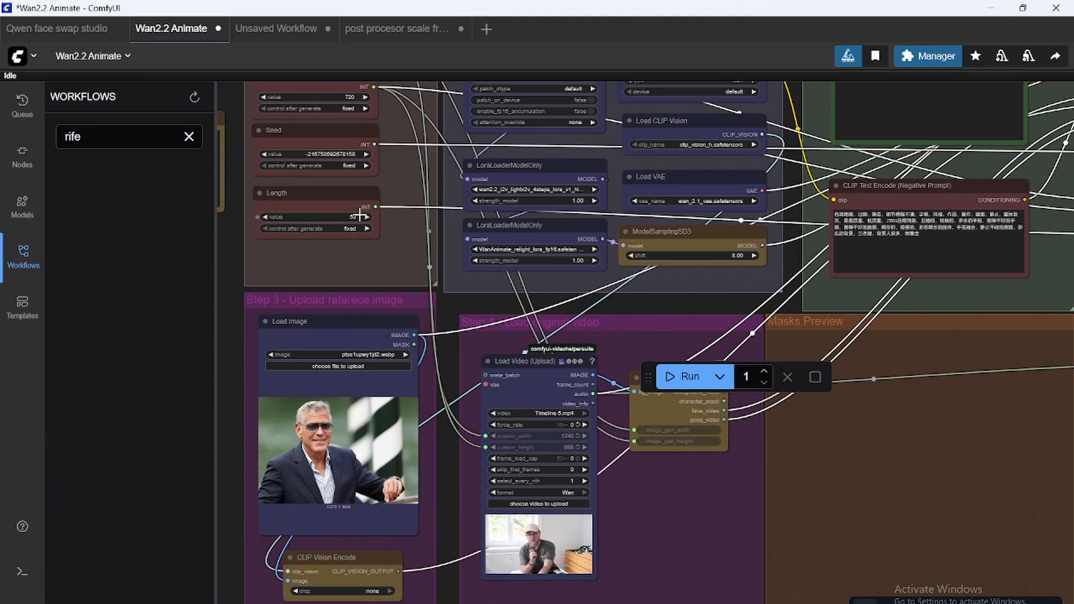
Rerun the workflow and inspect the mask nodes inside the Detection subgraph
click(681, 377)
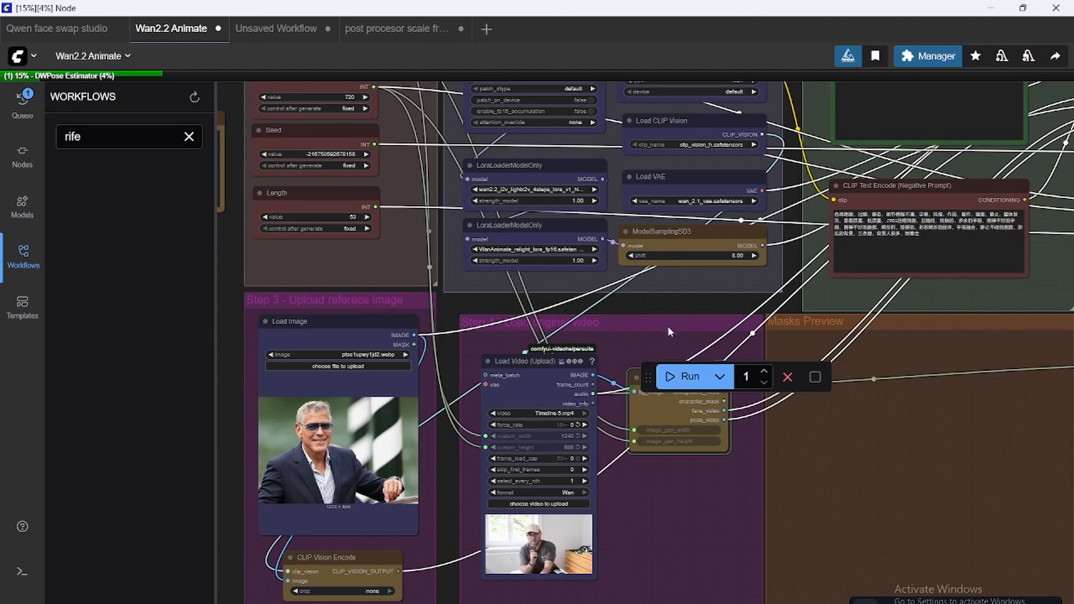
mouse_move(668, 323)
mouse_down()
mouse_move(679, 298)
mouse_move(622, 269)
mouse_up()
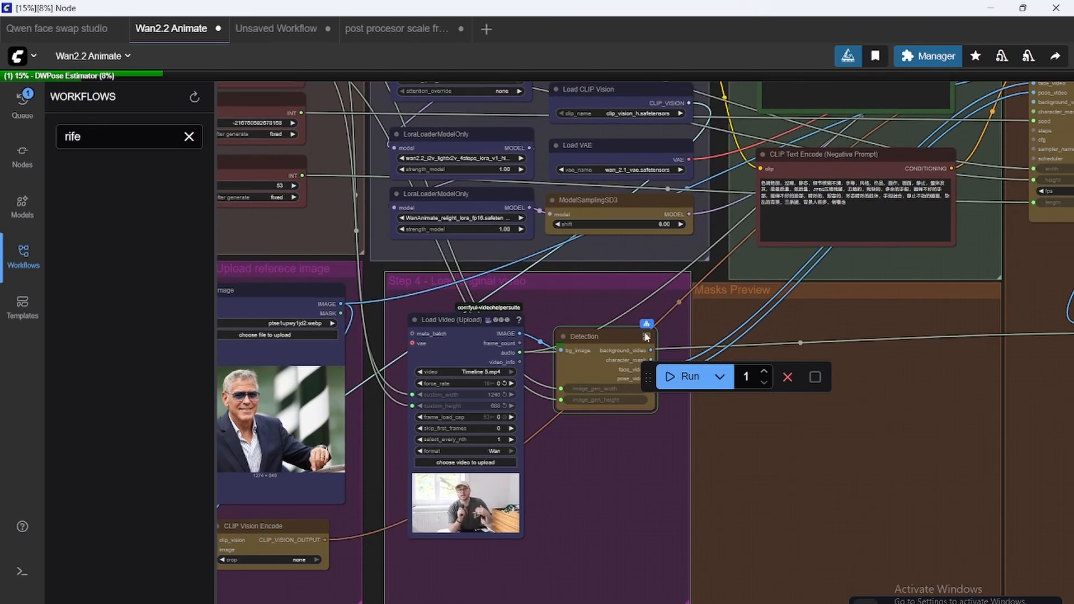
double_click(671, 411)
drag(537, 252, 751, 126)
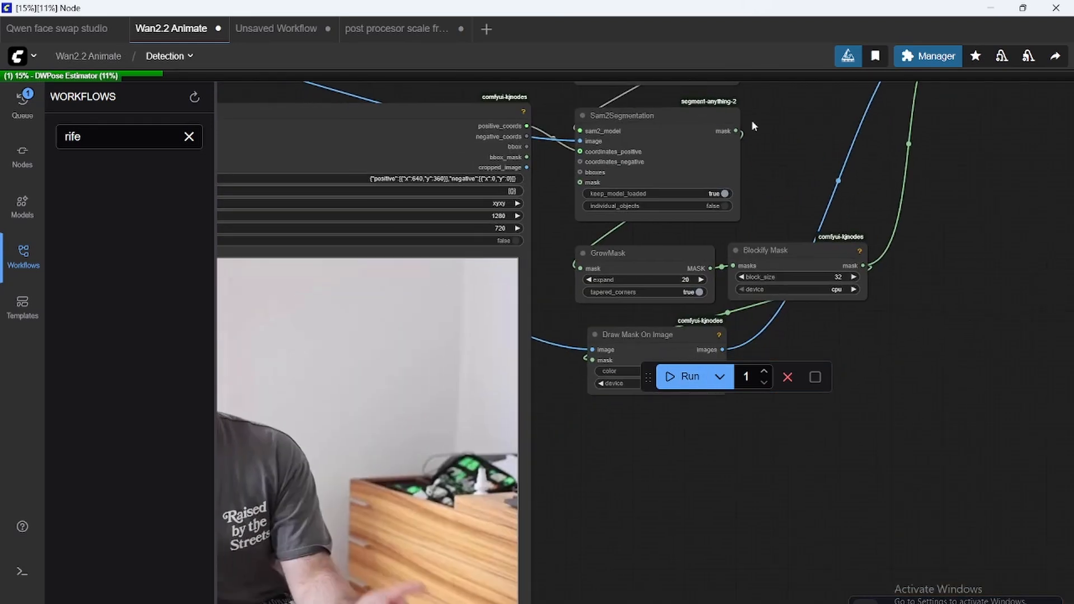
mouse_move(807, 367)
mouse_down()
mouse_move(936, 327)
mouse_move(1006, 367)
mouse_move(546, 549)
mouse_up()
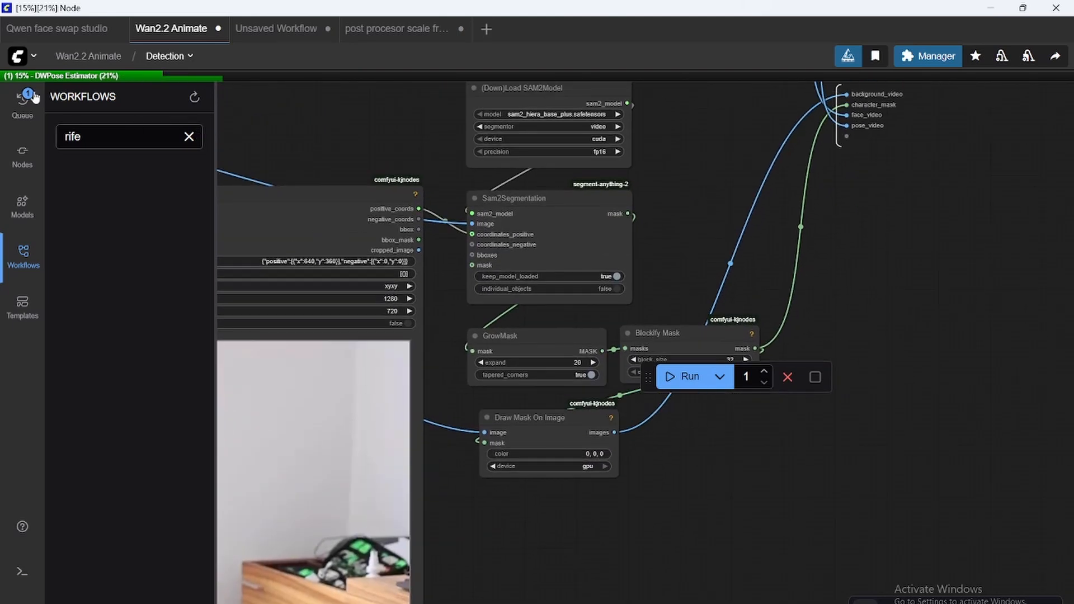
Check the queue panel, return to the main graph and pan toward the Sampling + video output group
click(23, 100)
click(12, 112)
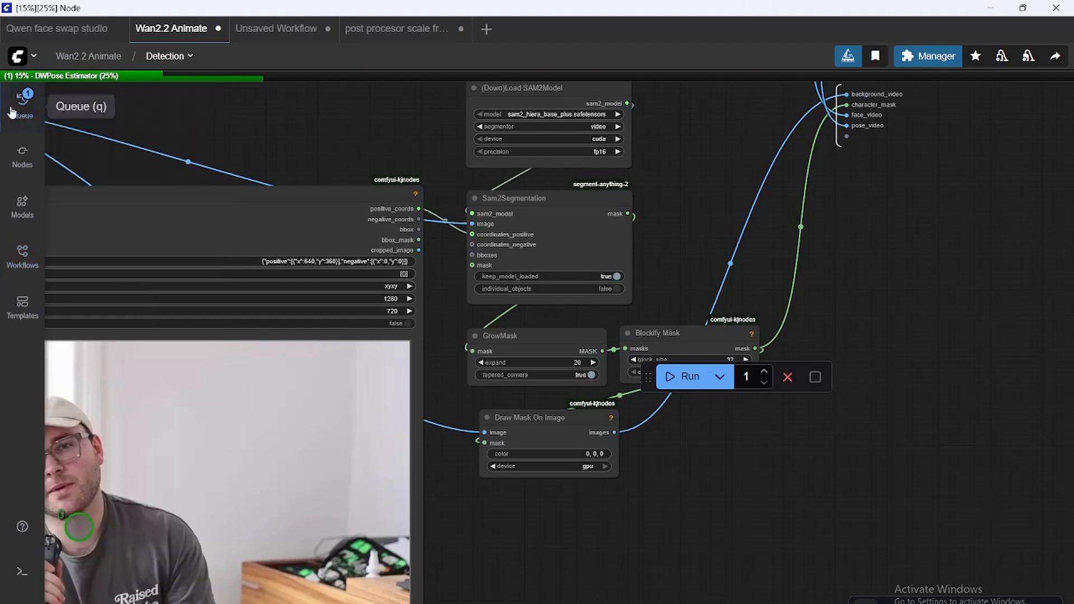
click(89, 56)
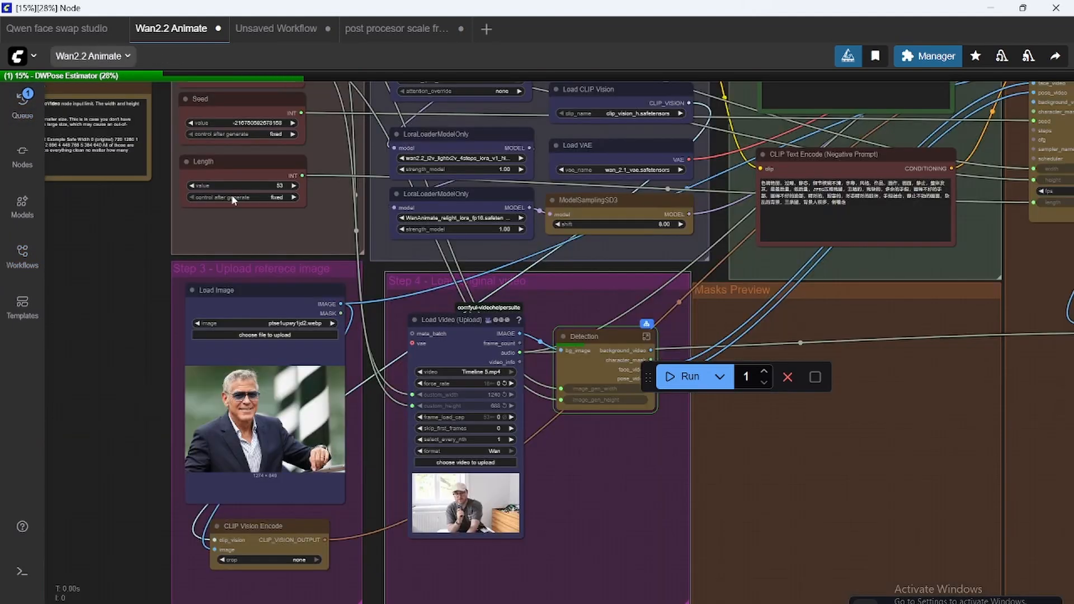
drag(631, 603, 481, 573)
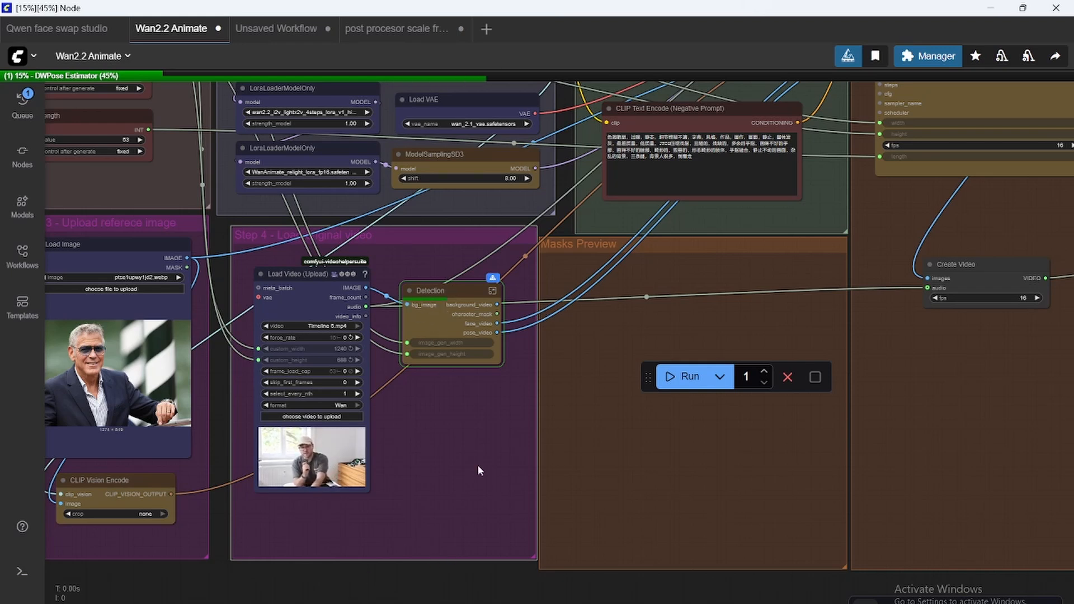
drag(450, 598, 386, 603)
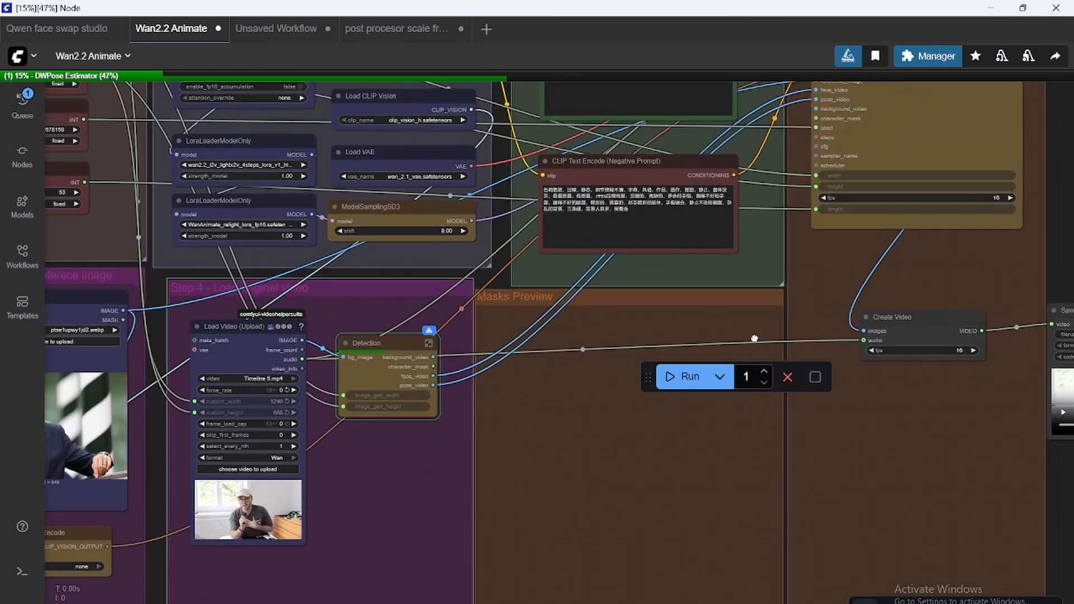
drag(787, 299, 571, 455)
drag(922, 273, 881, 299)
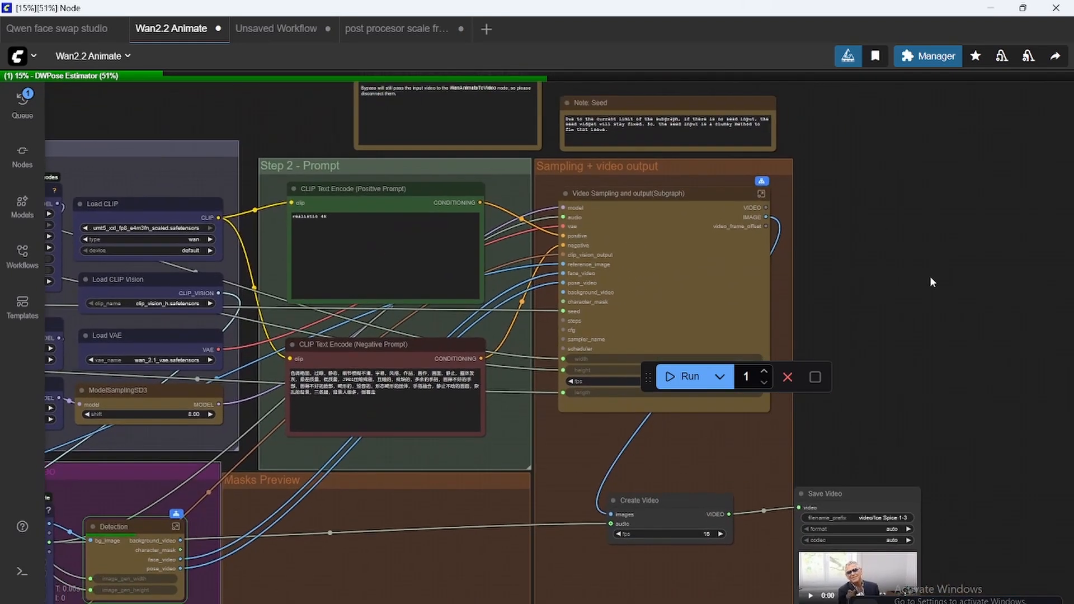
click(762, 192)
scroll(580, 304, up, 2)
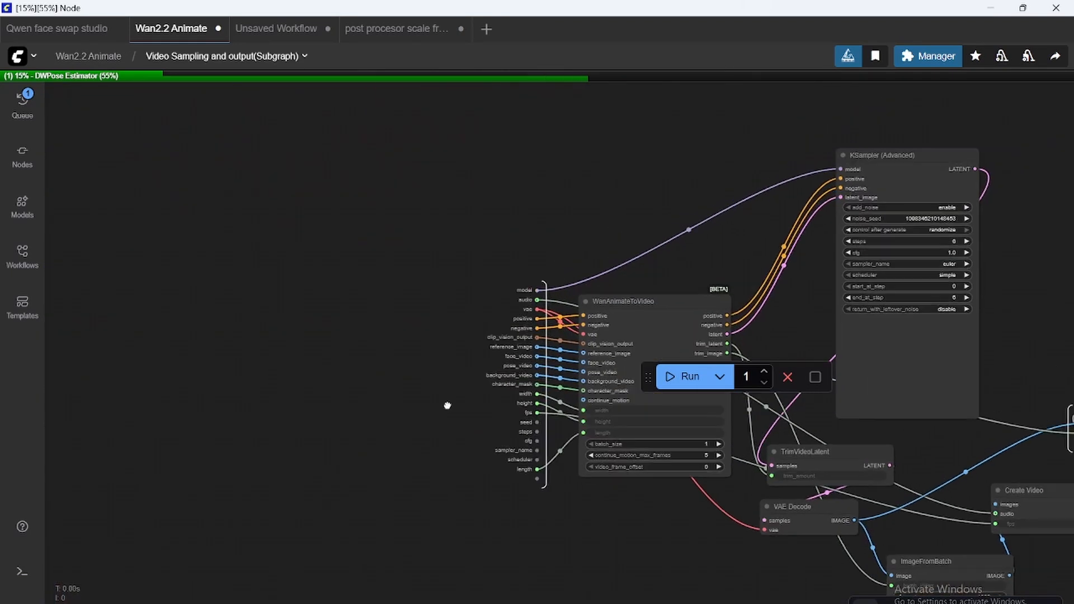
drag(664, 184, 344, 239)
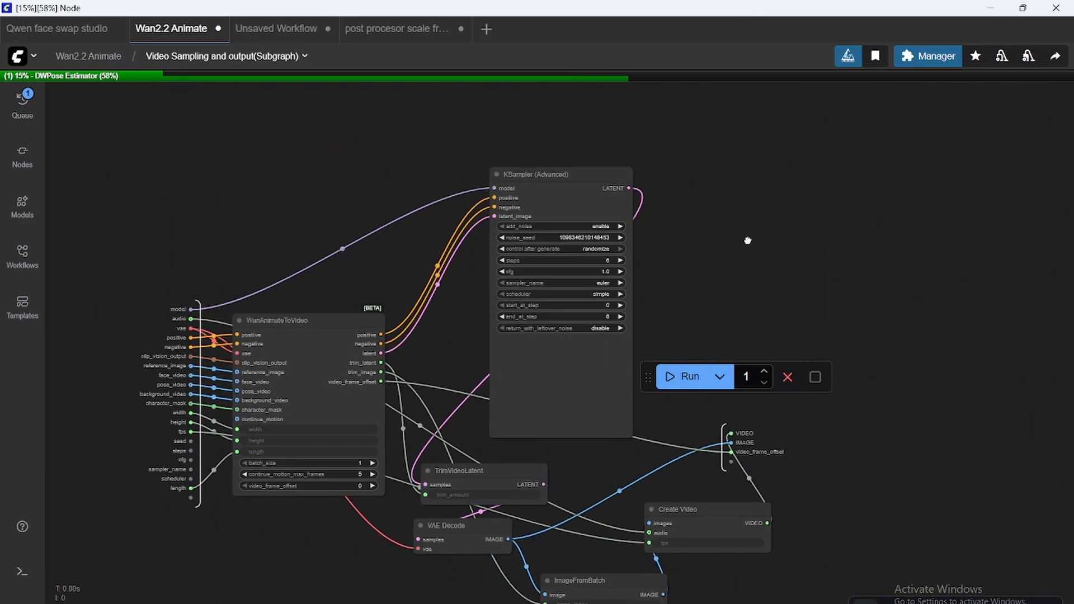
mouse_move(739, 244)
mouse_down()
mouse_move(701, 182)
mouse_move(671, 201)
mouse_up()
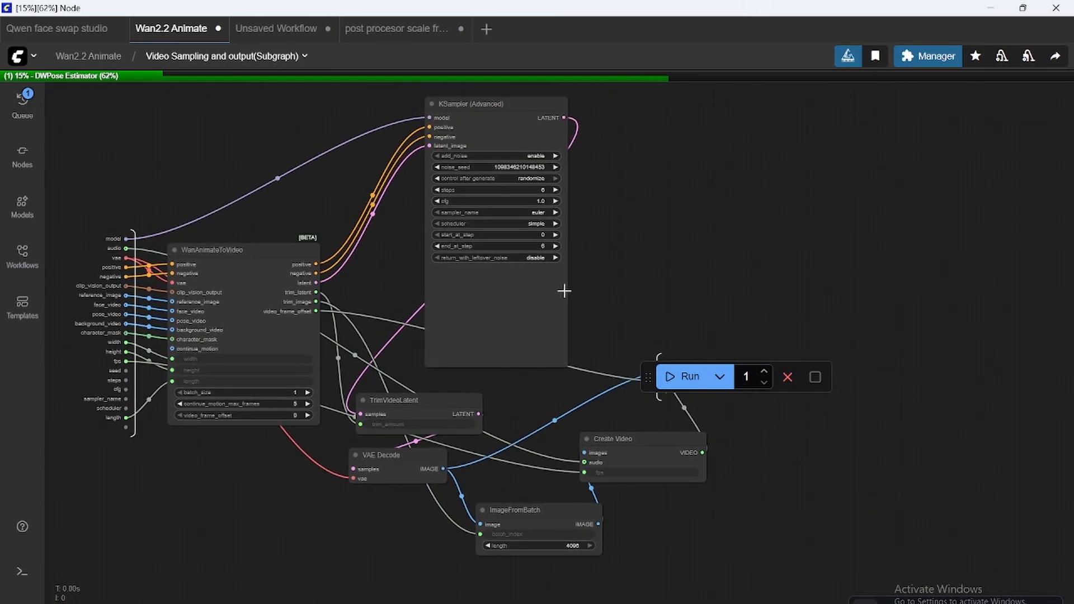
click(241, 264)
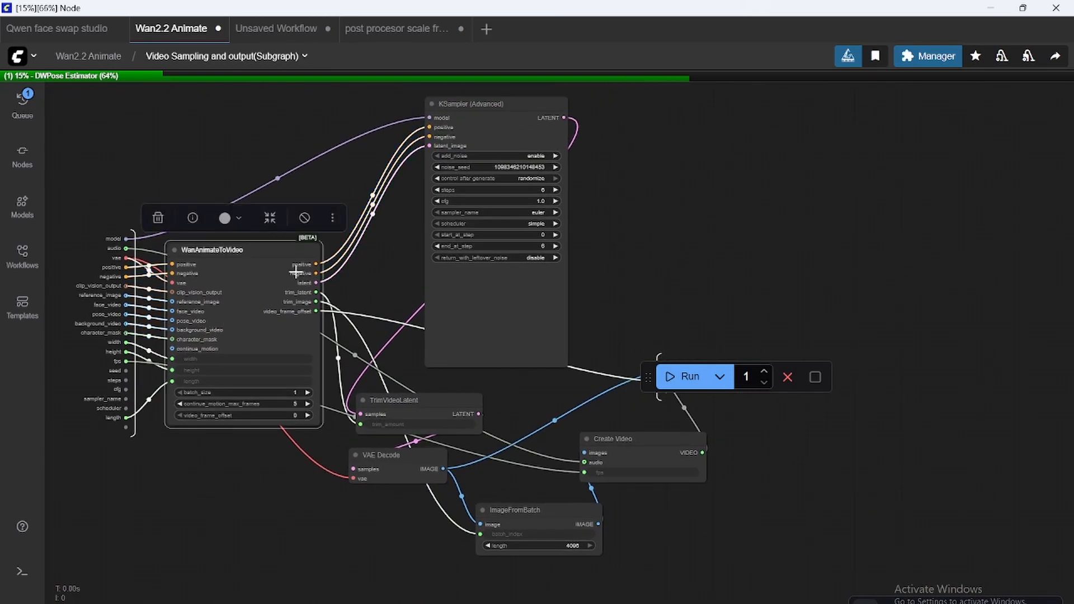
click(488, 140)
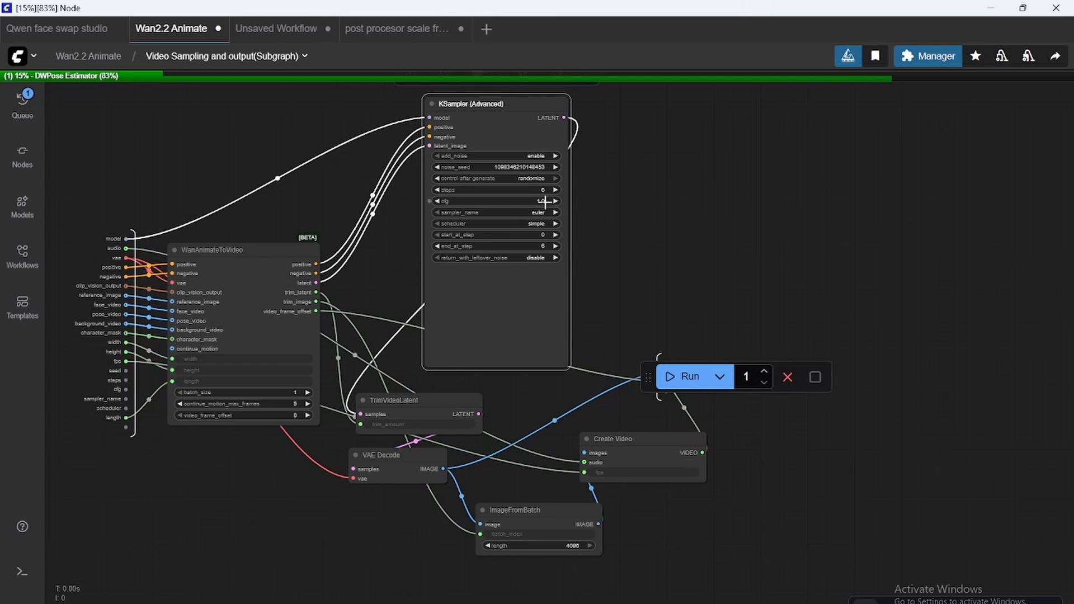
drag(680, 255, 644, 192)
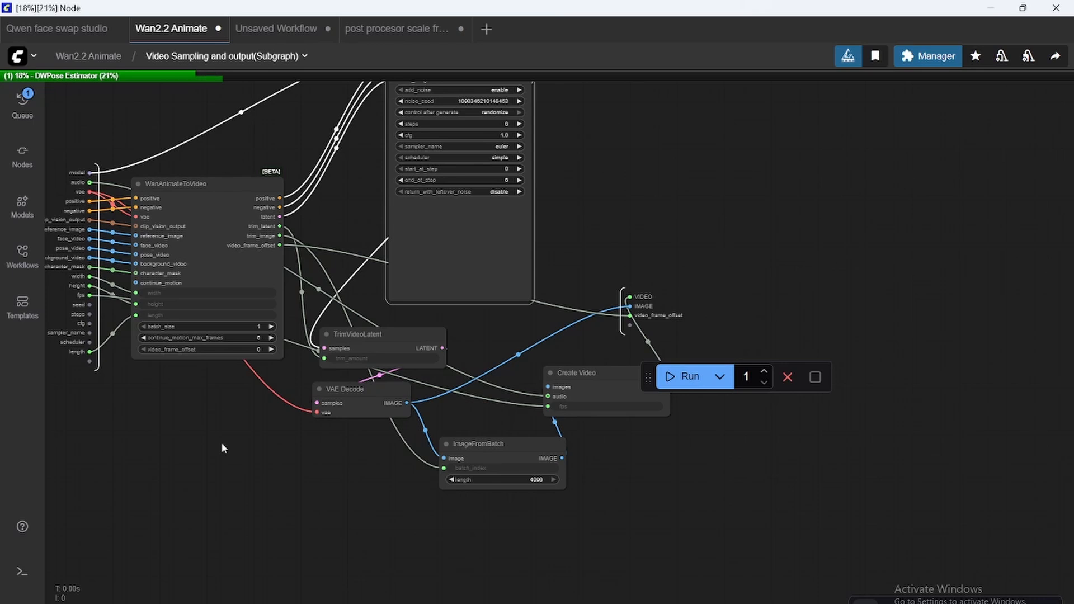
drag(221, 442, 379, 528)
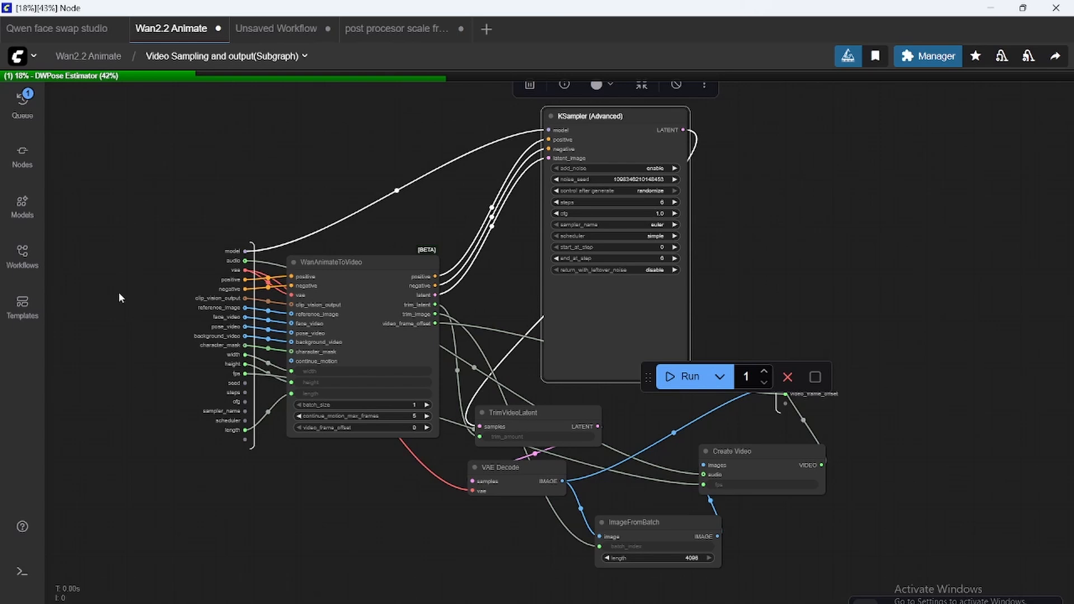
Return to the main Wan2.2 Animate graph and pan to the video upload and output nodes
click(87, 56)
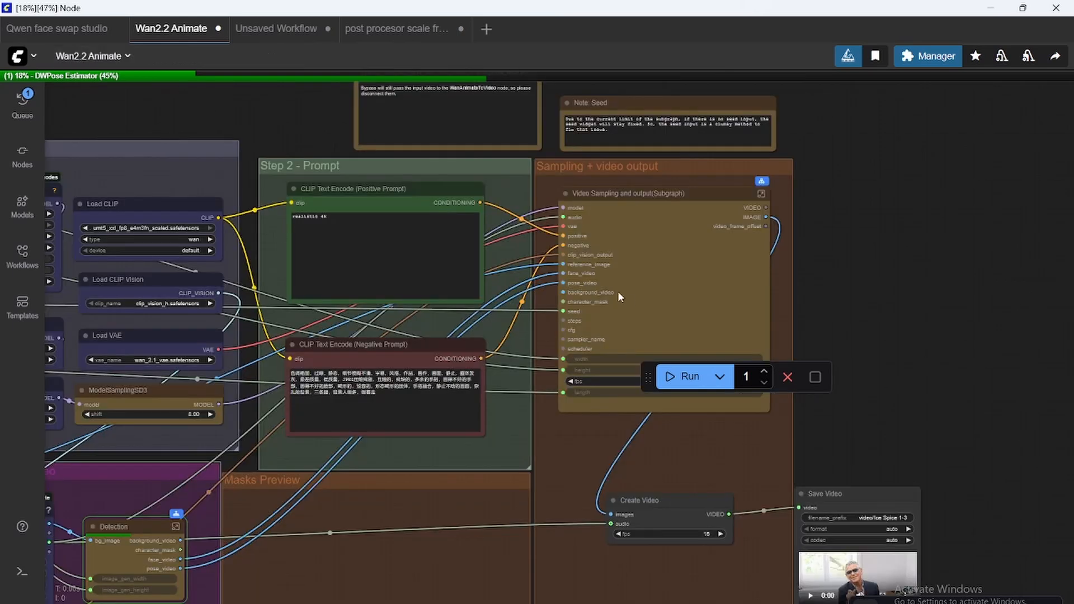
drag(928, 277, 805, 180)
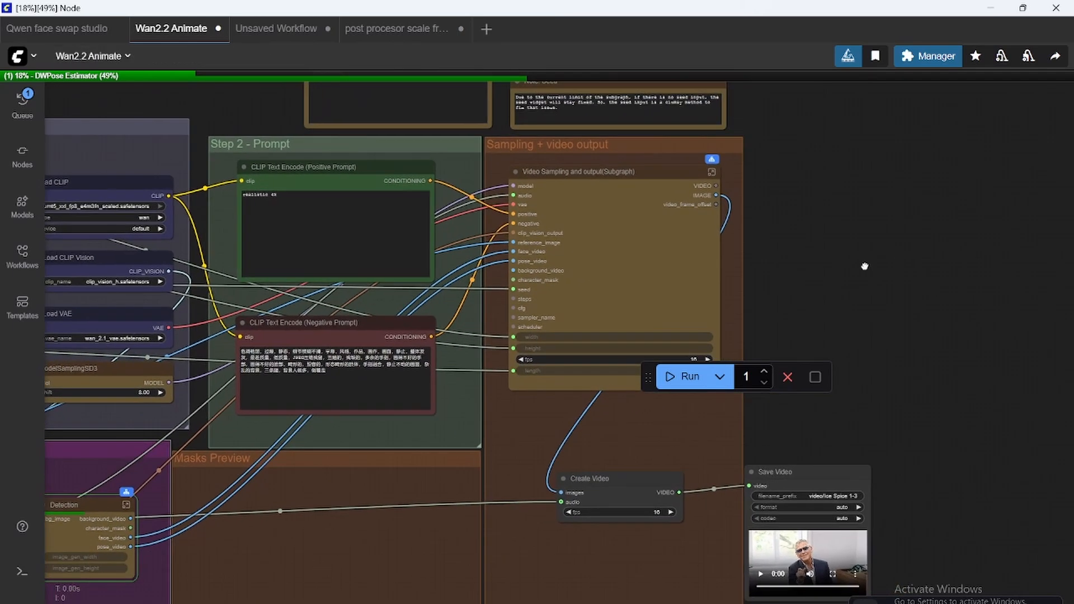
drag(788, 246, 1004, 253)
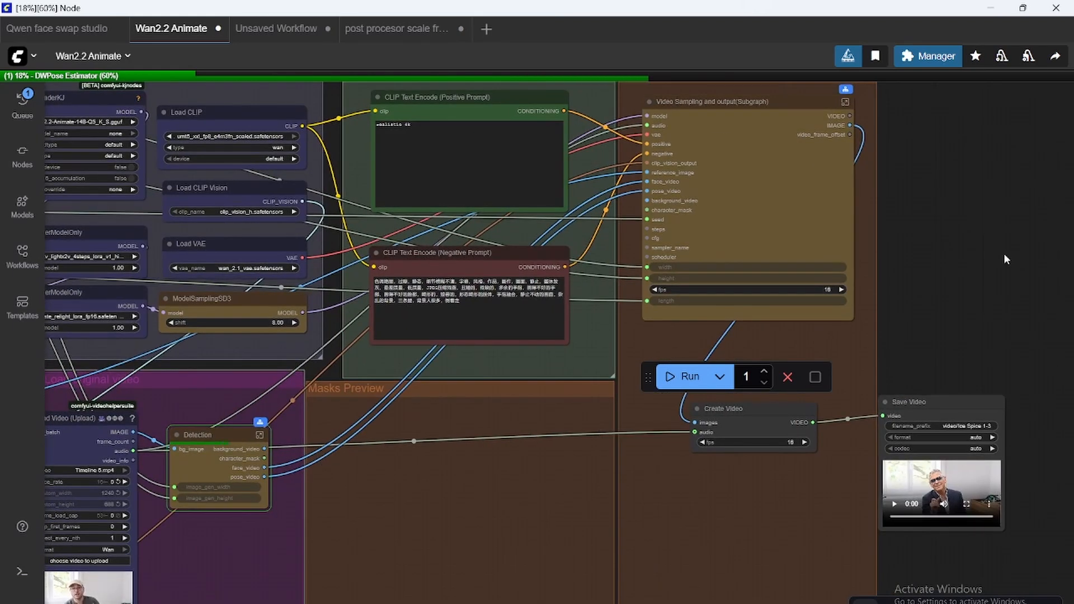
scroll(1005, 253, down, 1)
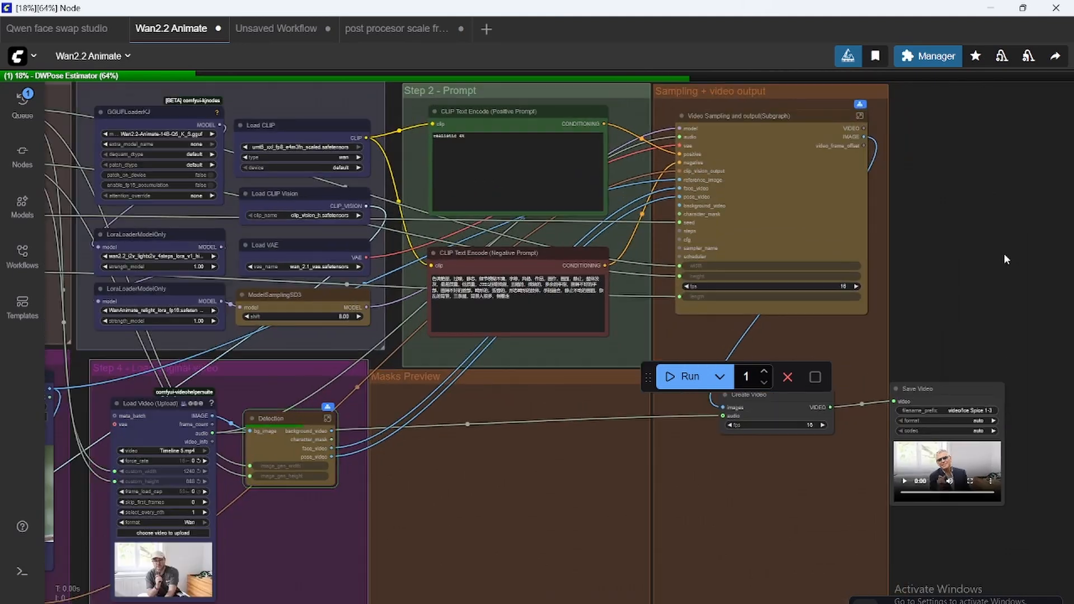
scroll(967, 523, down, 3)
scroll(671, 462, down, 3)
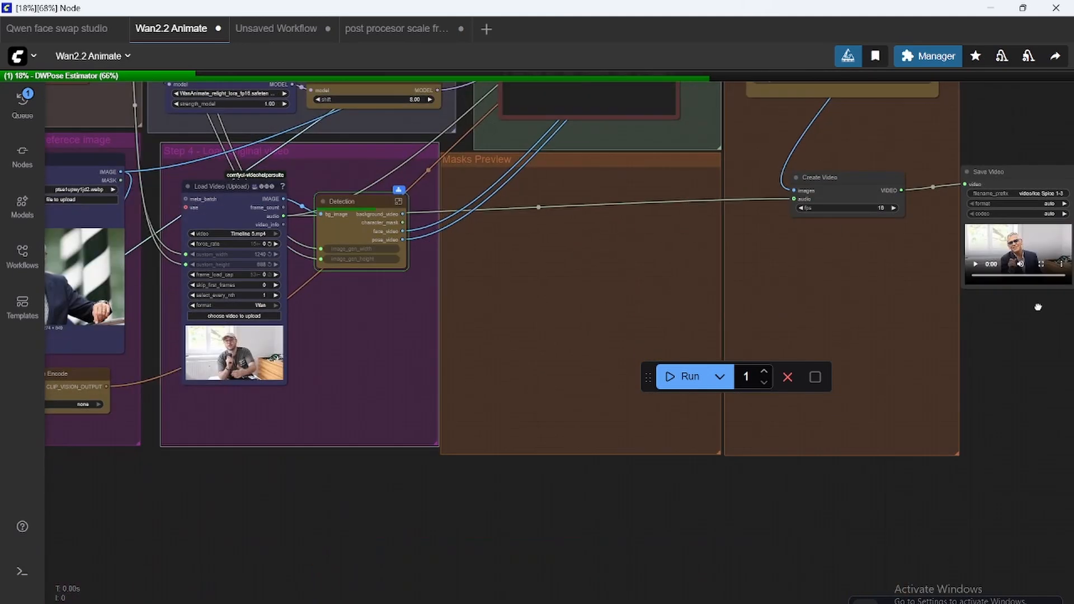
mouse_move(422, 470)
mouse_down()
mouse_move(544, 546)
mouse_move(310, 547)
mouse_move(378, 562)
mouse_up()
Watch the run logs, show the empty task queue with Q, then close the Logs panel
click(22, 571)
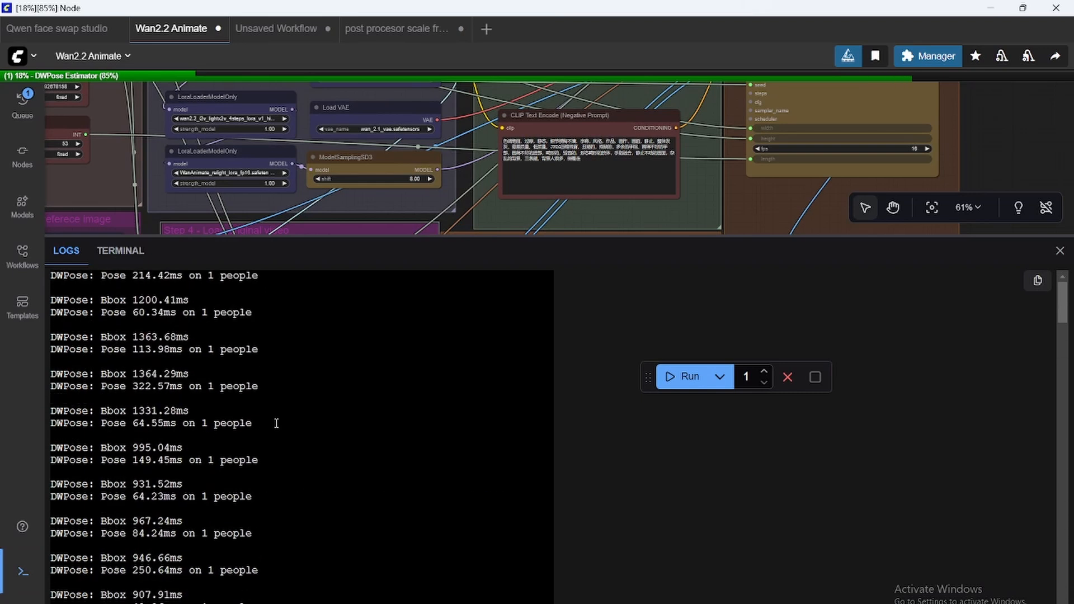
drag(1064, 286, 1064, 592)
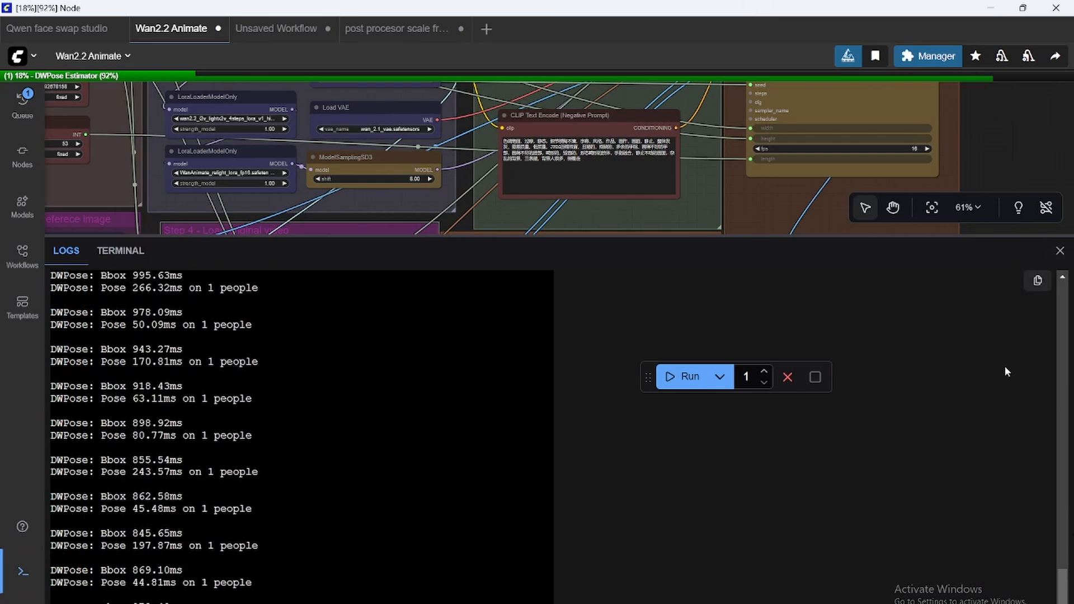
mouse_move(1040, 196)
mouse_down()
mouse_move(1005, 102)
mouse_move(1022, 141)
mouse_up()
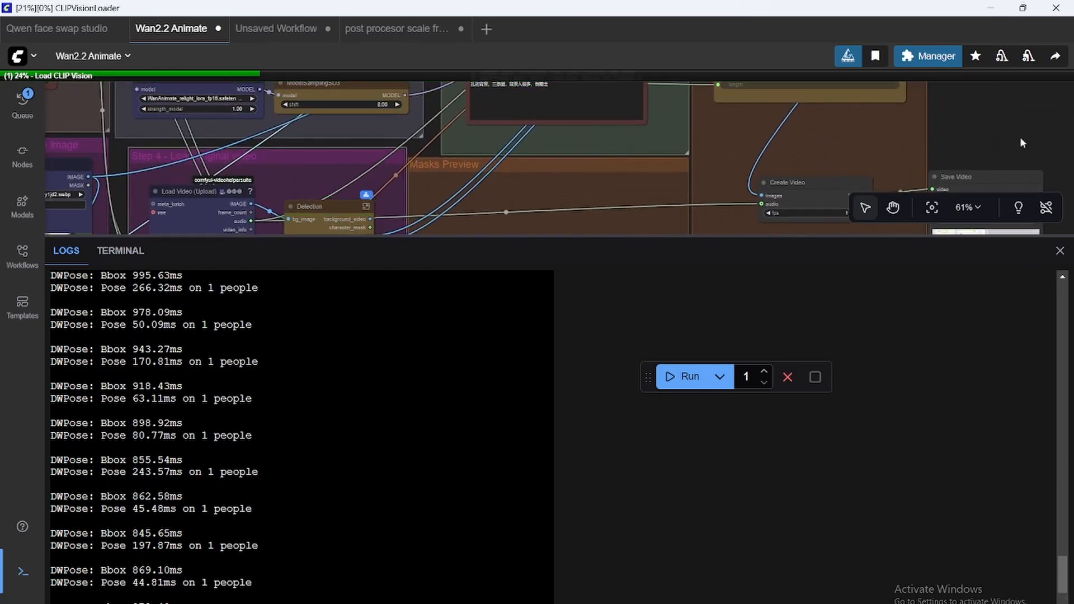
key(q)
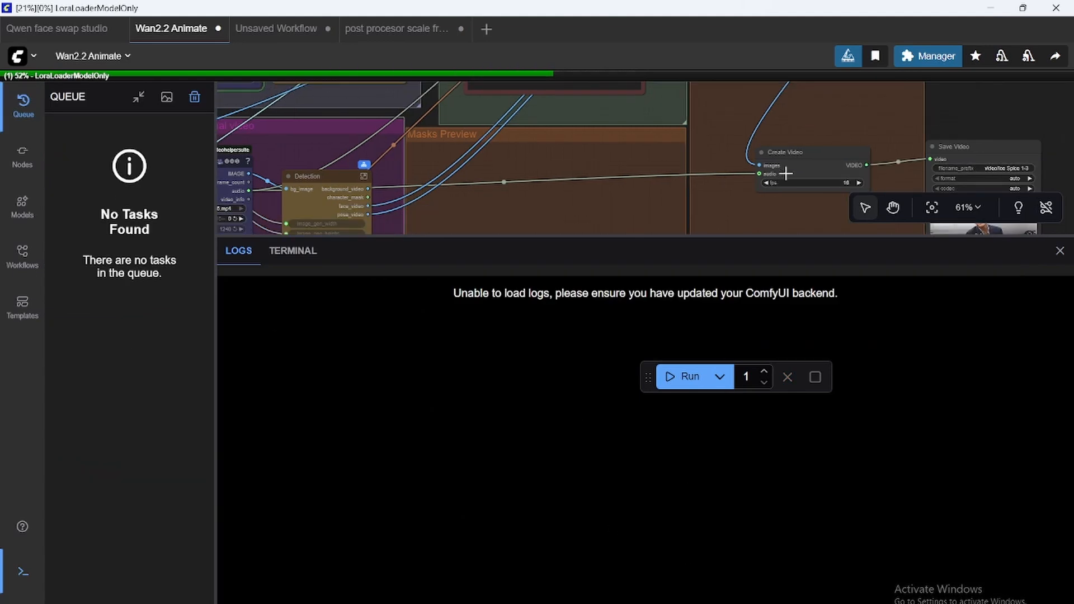
drag(1010, 127, 977, 260)
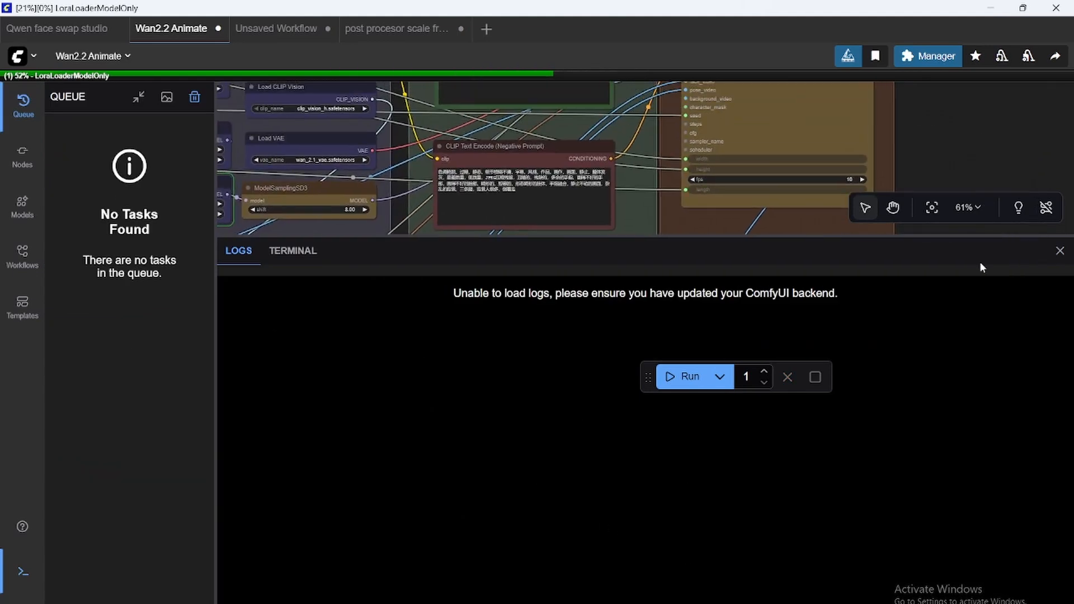
click(1059, 252)
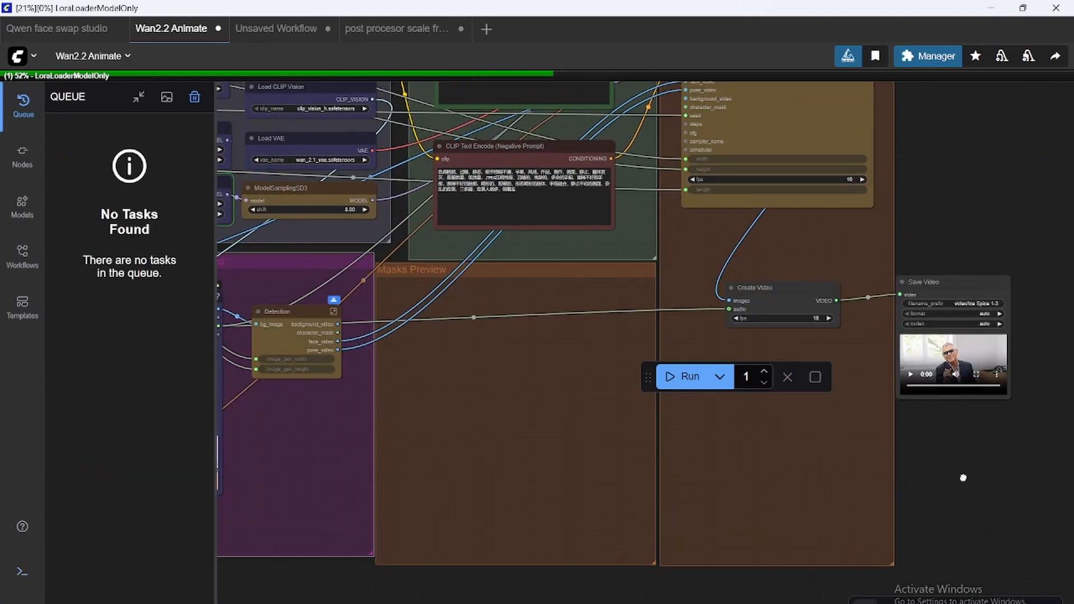
scroll(964, 478, down, 3)
Pan across the graph from the upload nodes and video size settings toward the sampling section
drag(549, 522, 702, 579)
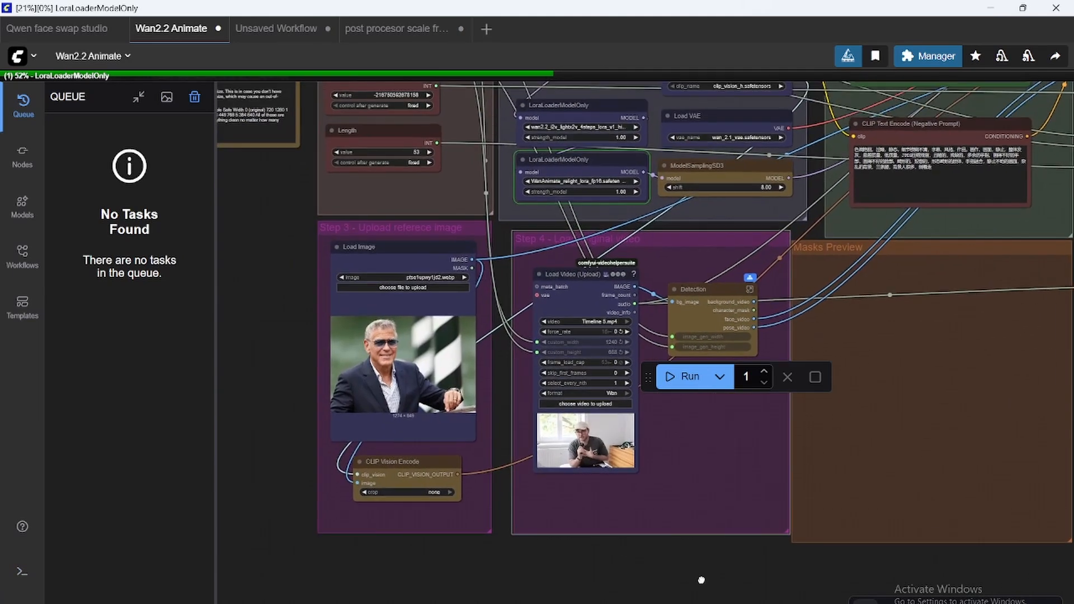
drag(257, 395, 264, 496)
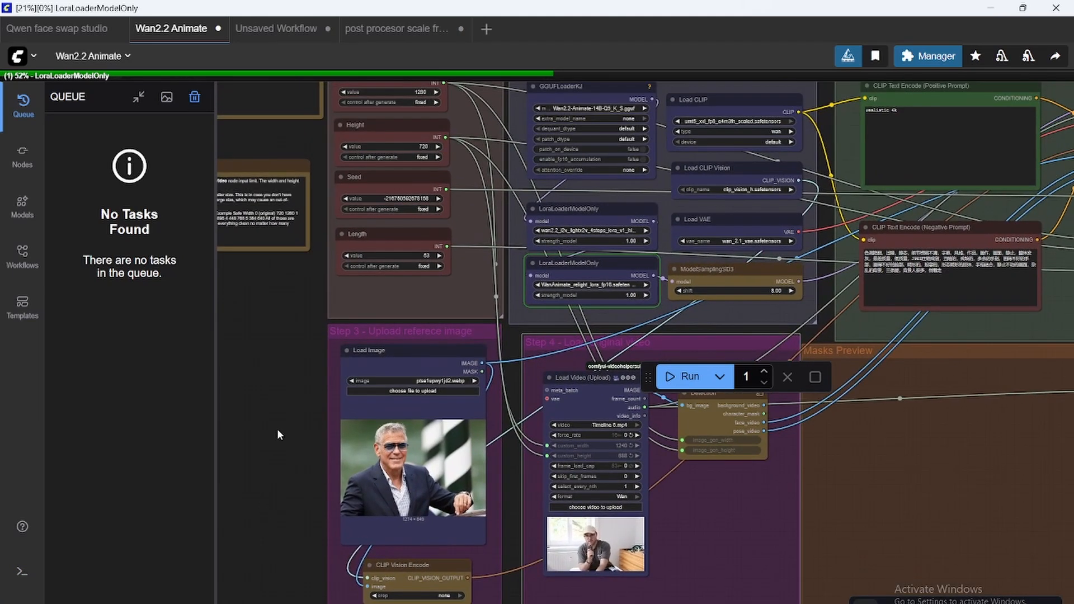
drag(278, 428, 297, 457)
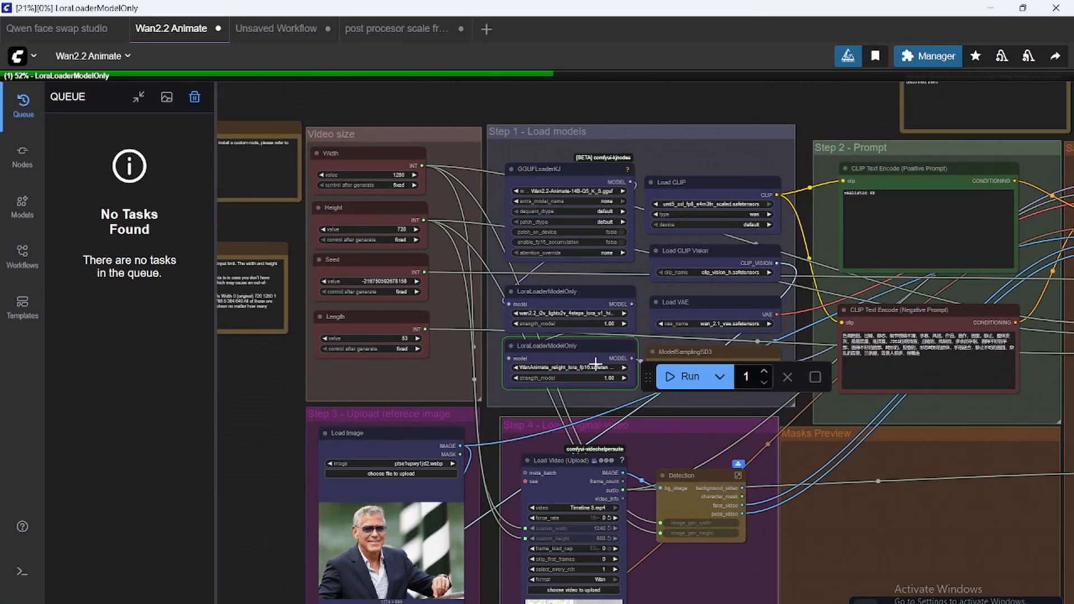
mouse_move(733, 119)
mouse_down()
mouse_move(636, 132)
mouse_move(525, 220)
mouse_up()
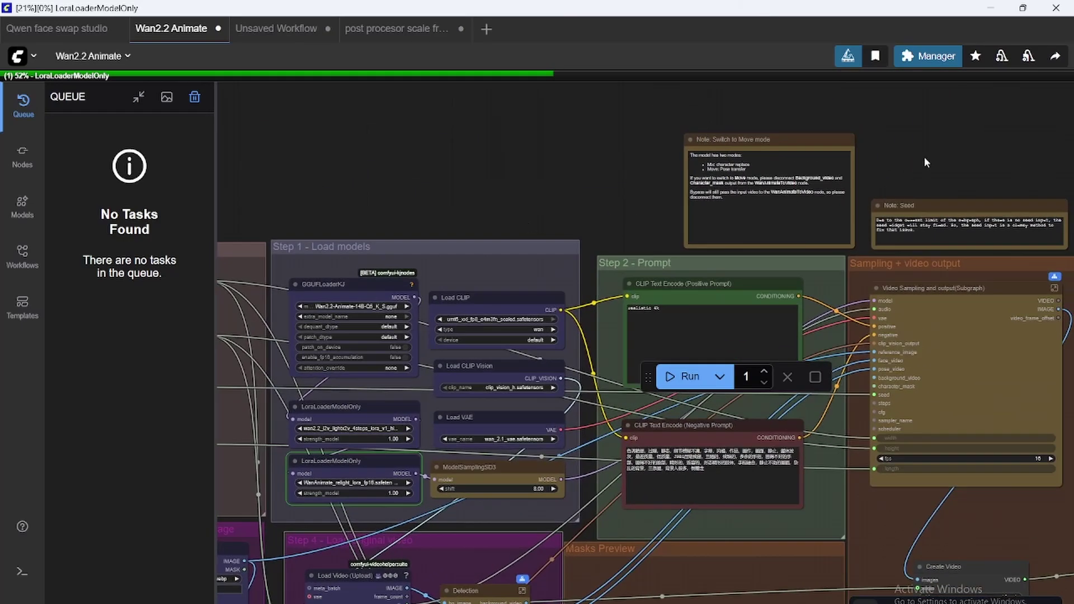
drag(925, 157, 852, 154)
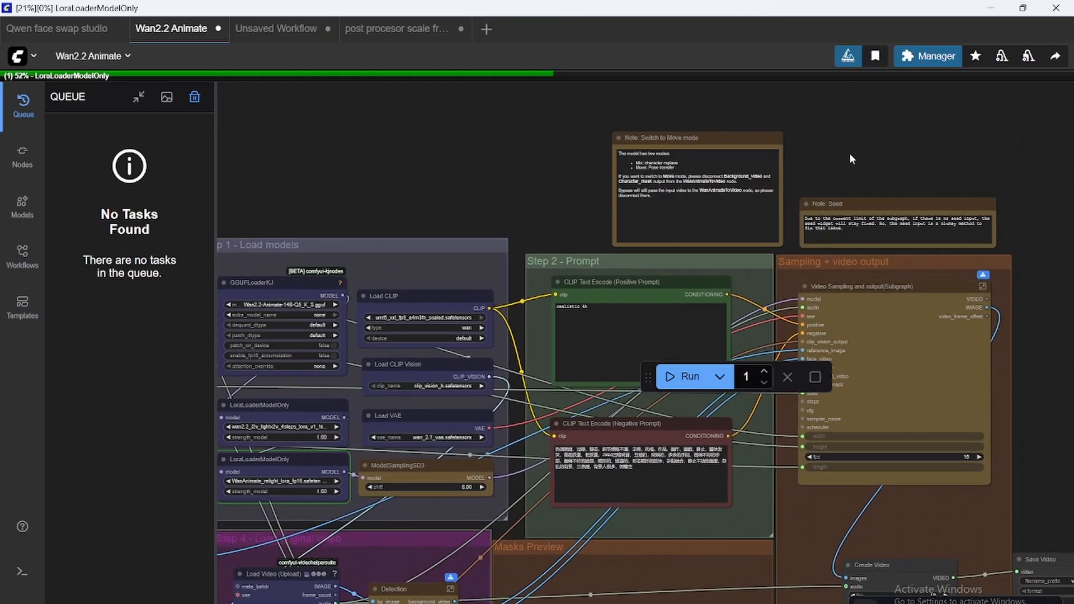